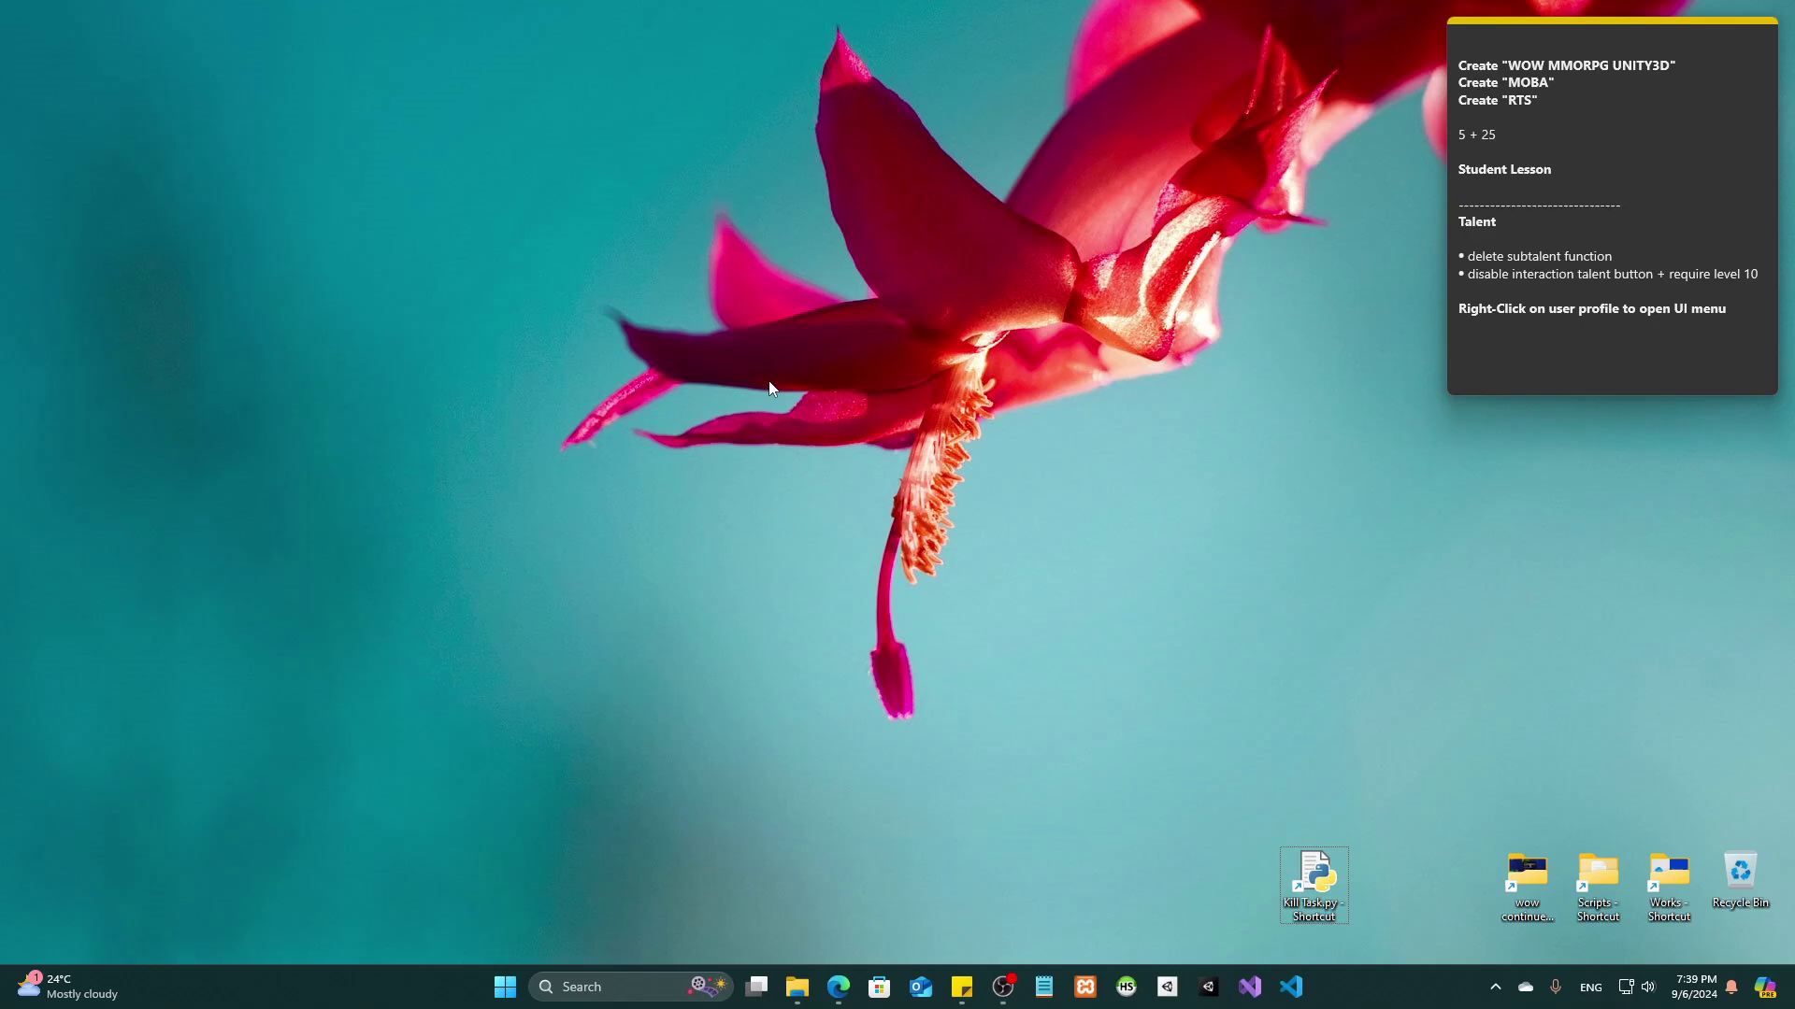
pyautogui.rightClick(769, 387)
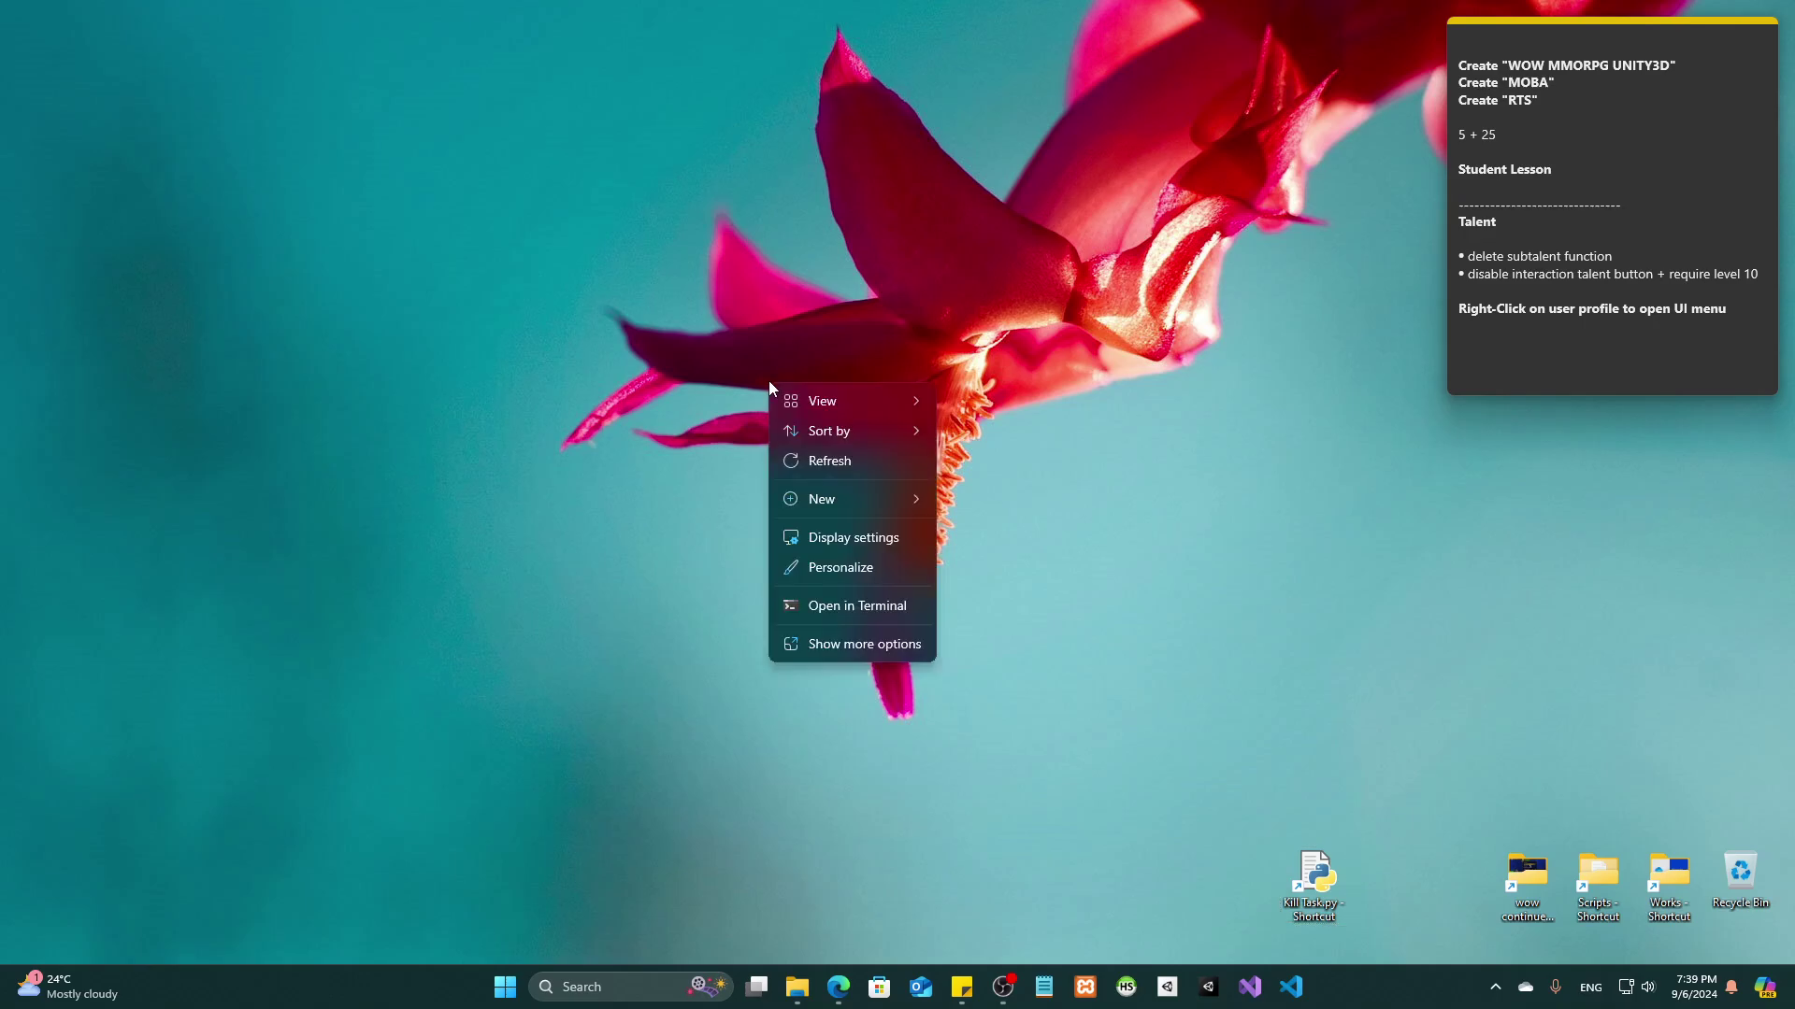
pyautogui.click(861, 458)
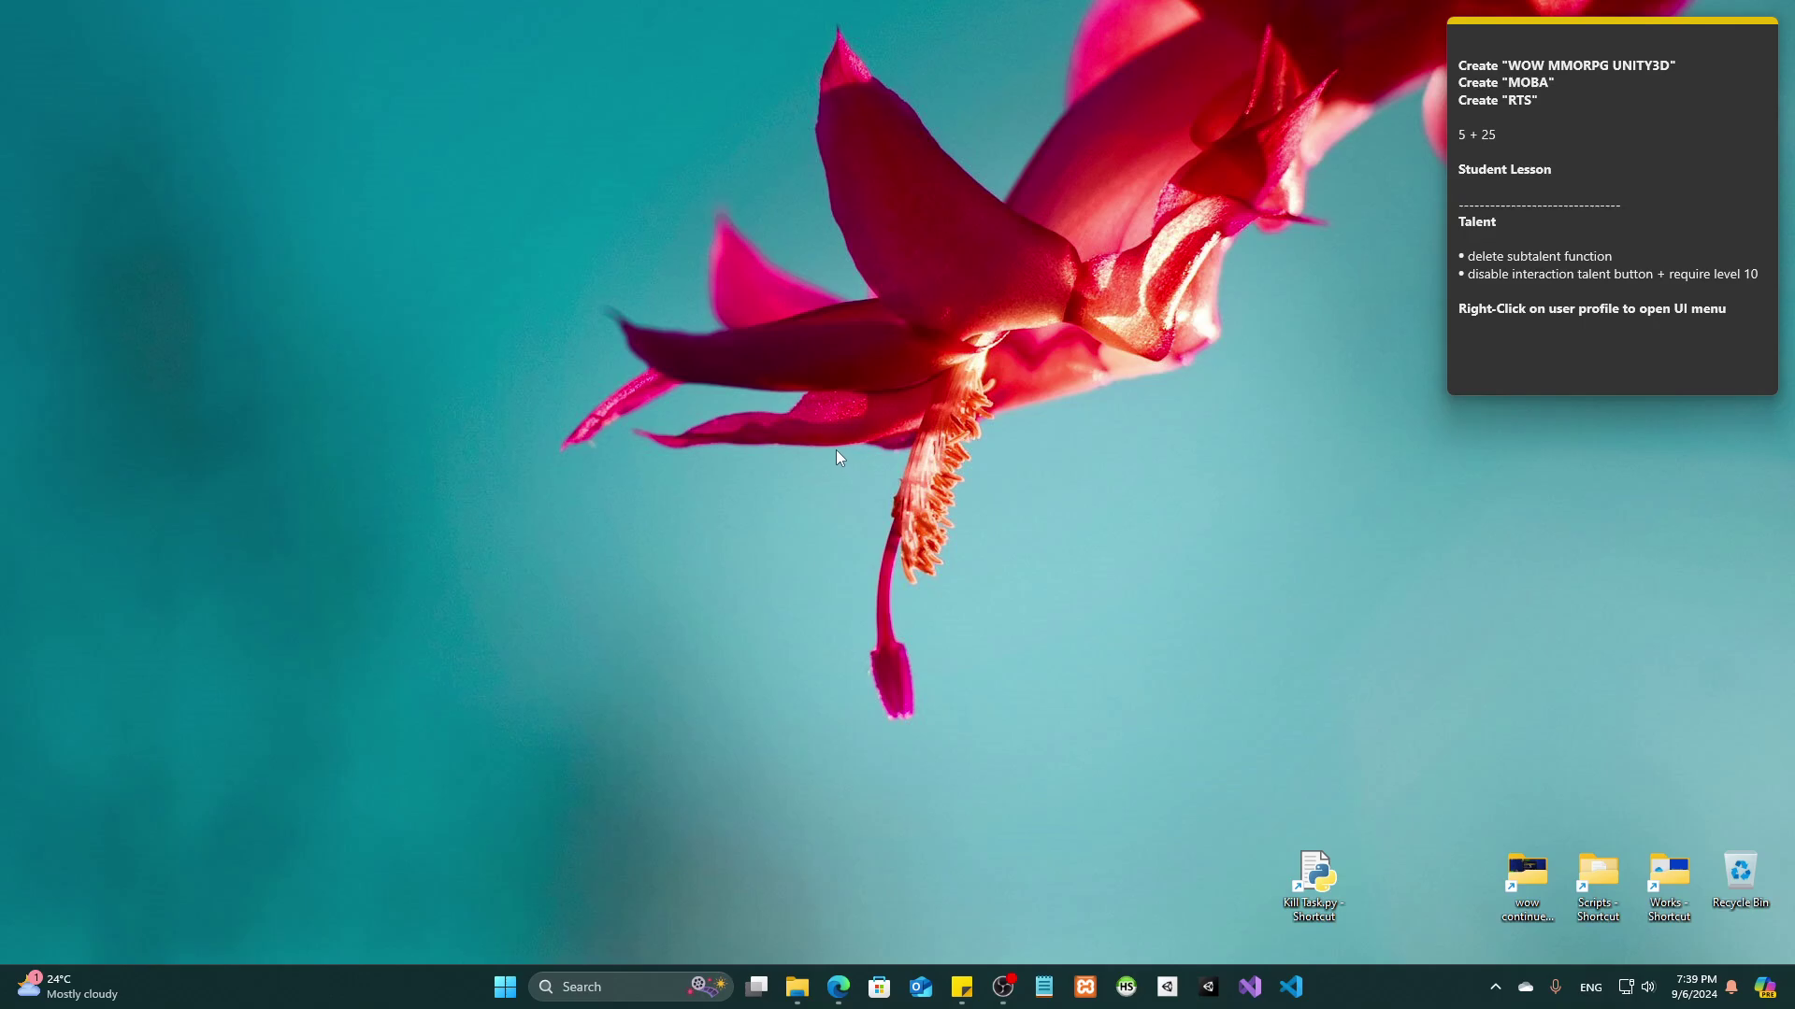
pyautogui.rightClick(835, 450)
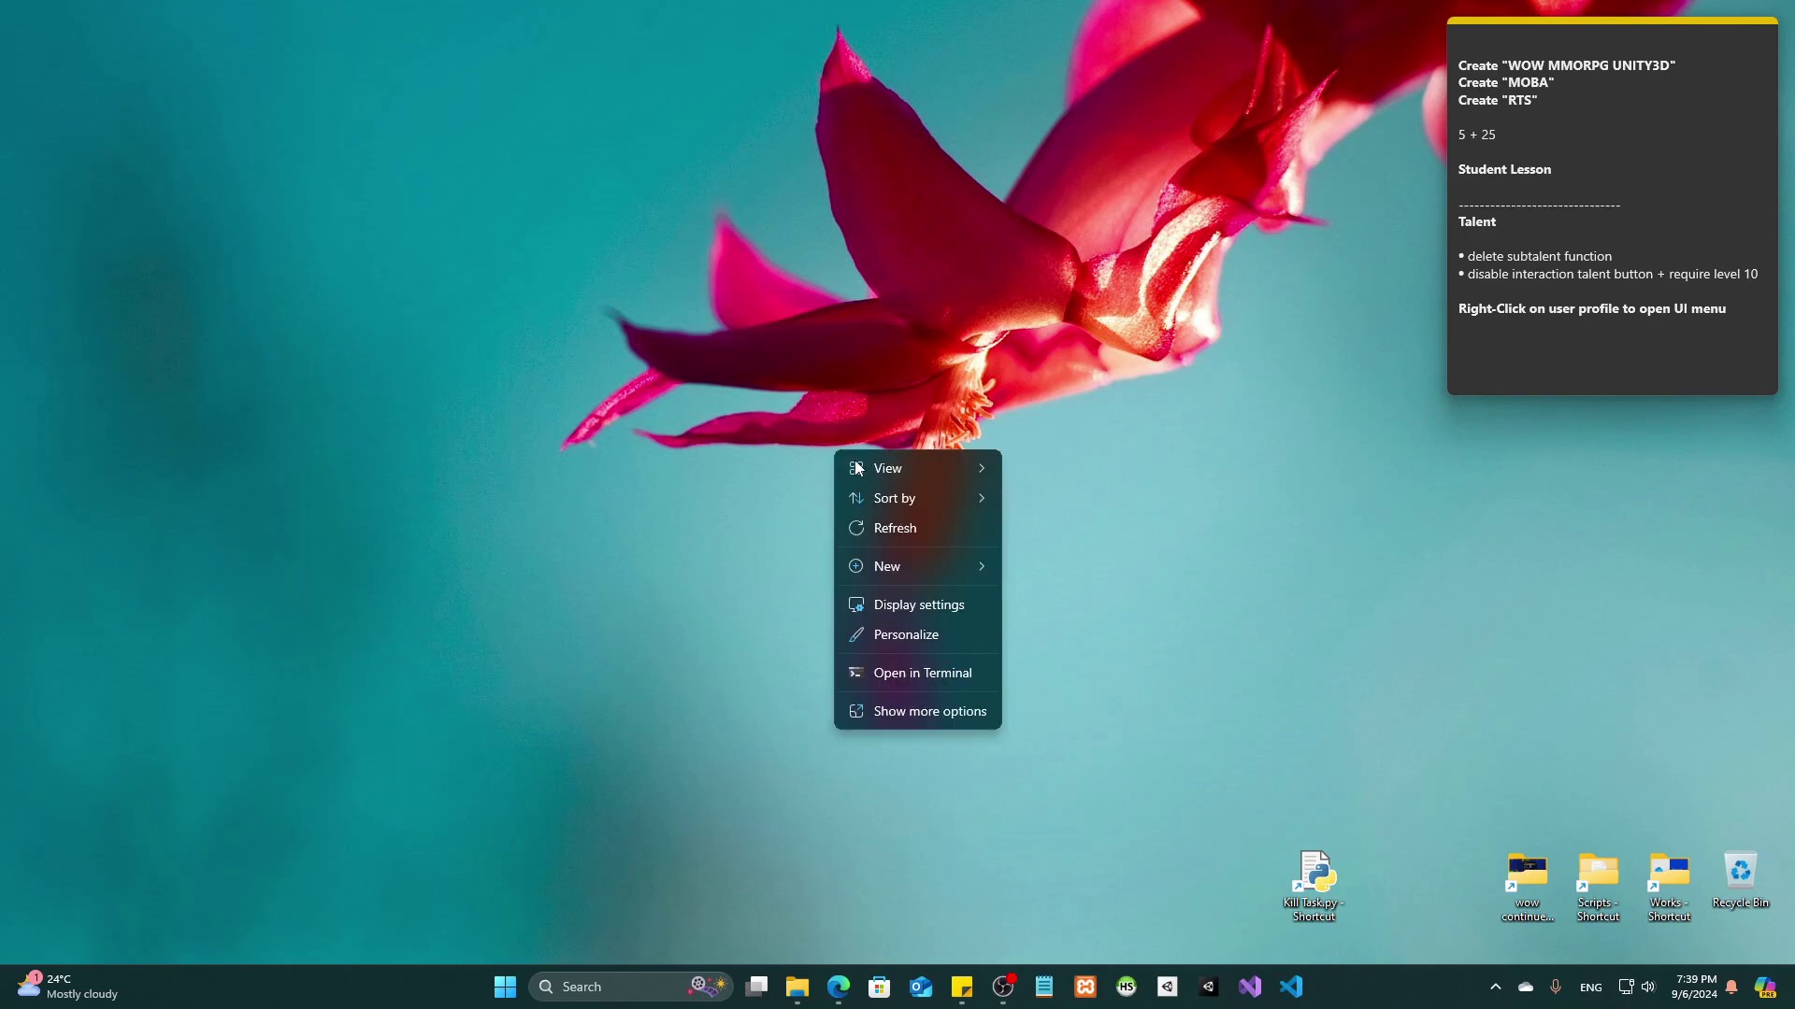
pyautogui.click(887, 531)
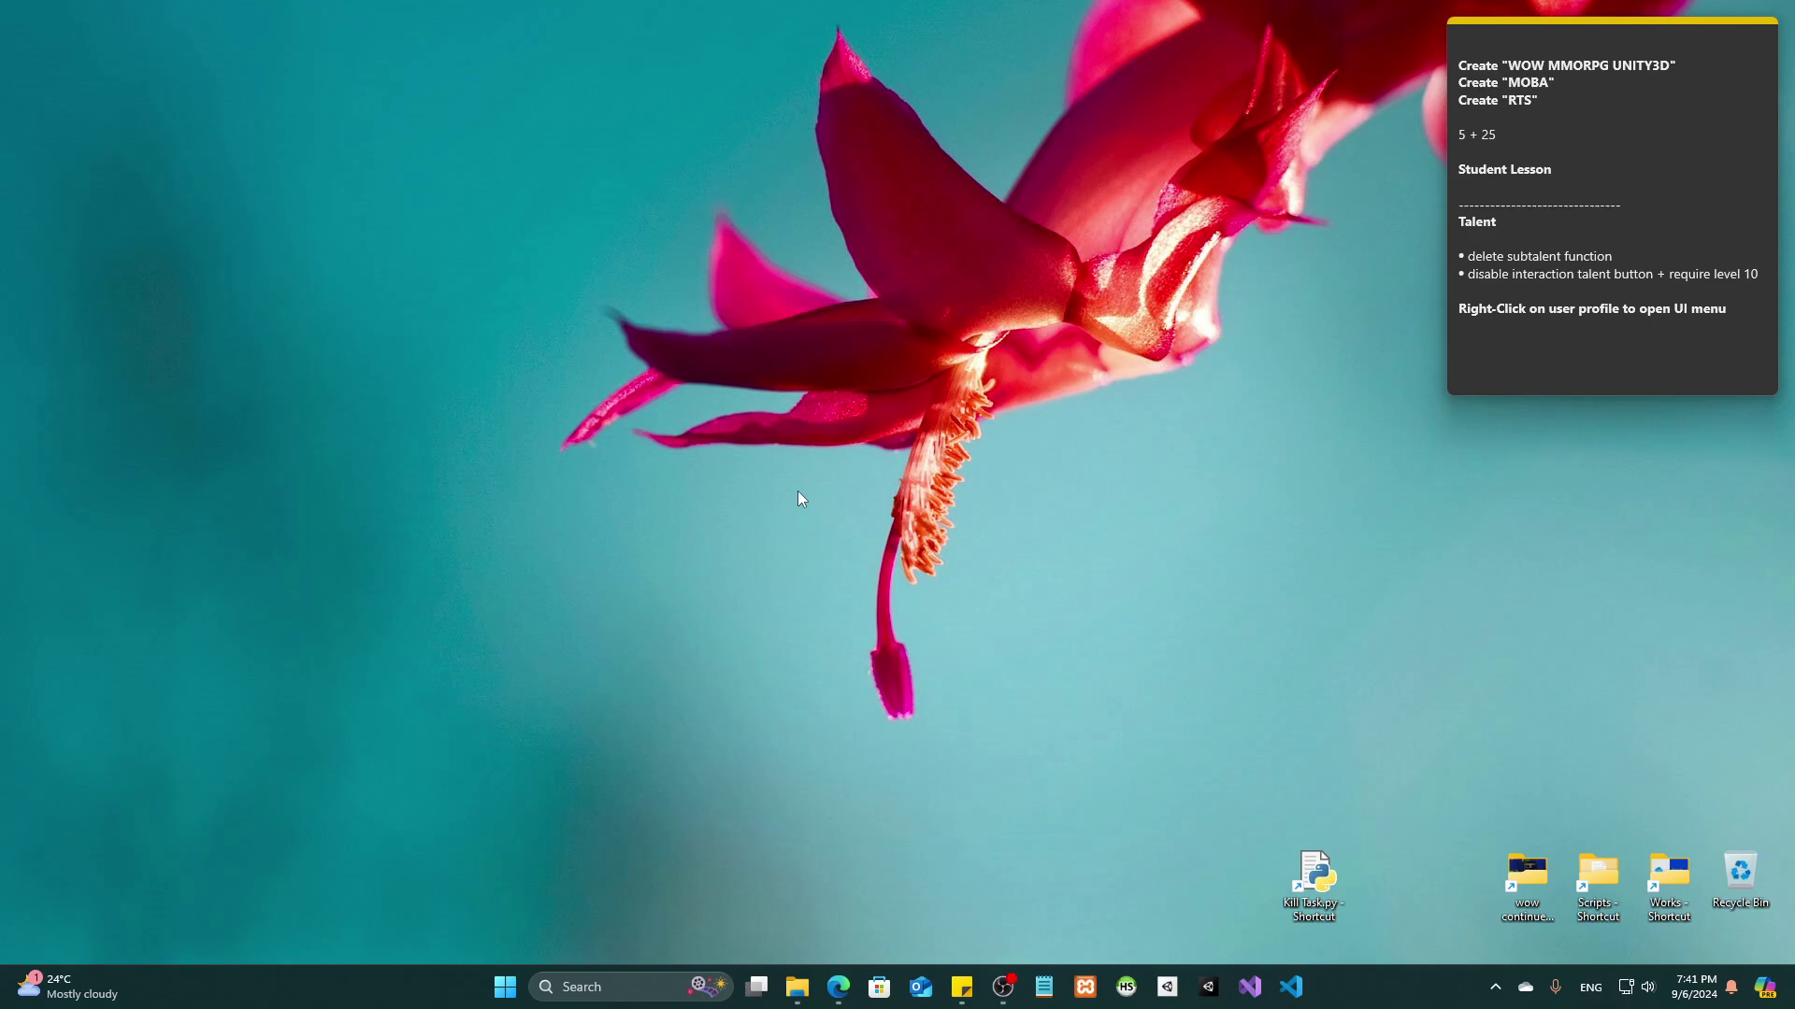
# Look at the computer's power options without choosing one, and refresh the desktop
pyautogui.click(504, 987)
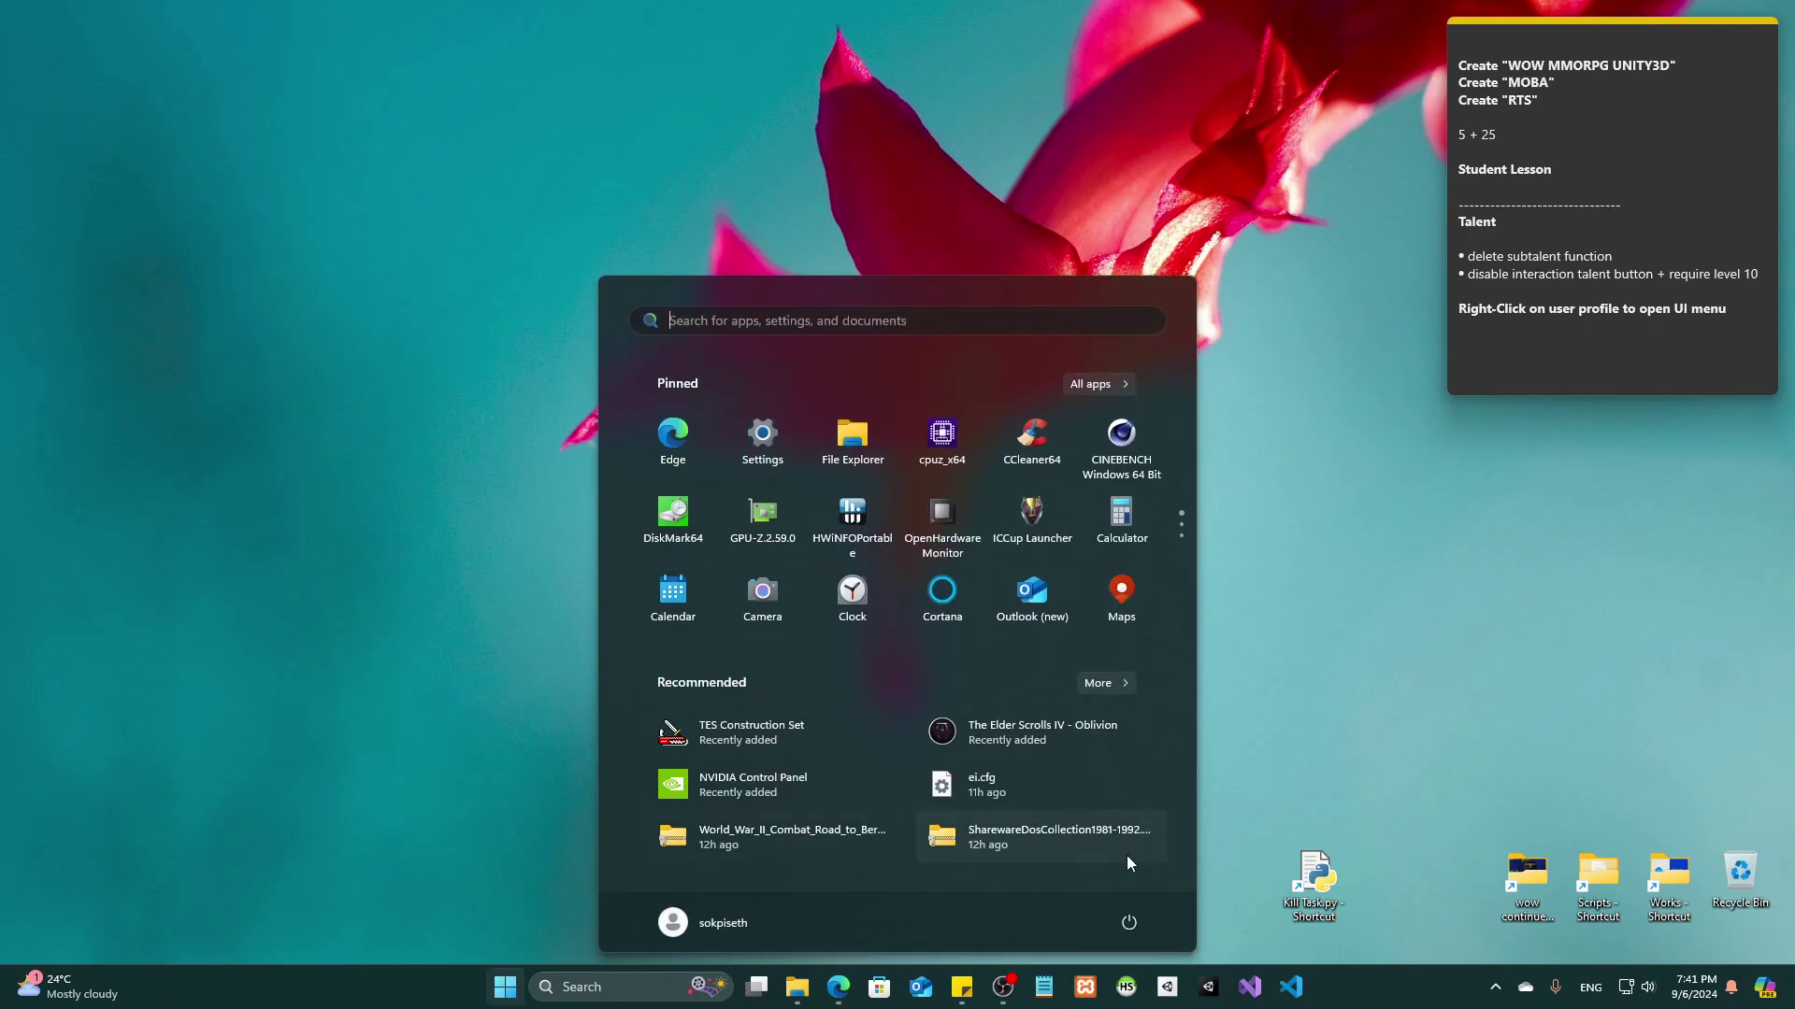
pyautogui.click(1131, 925)
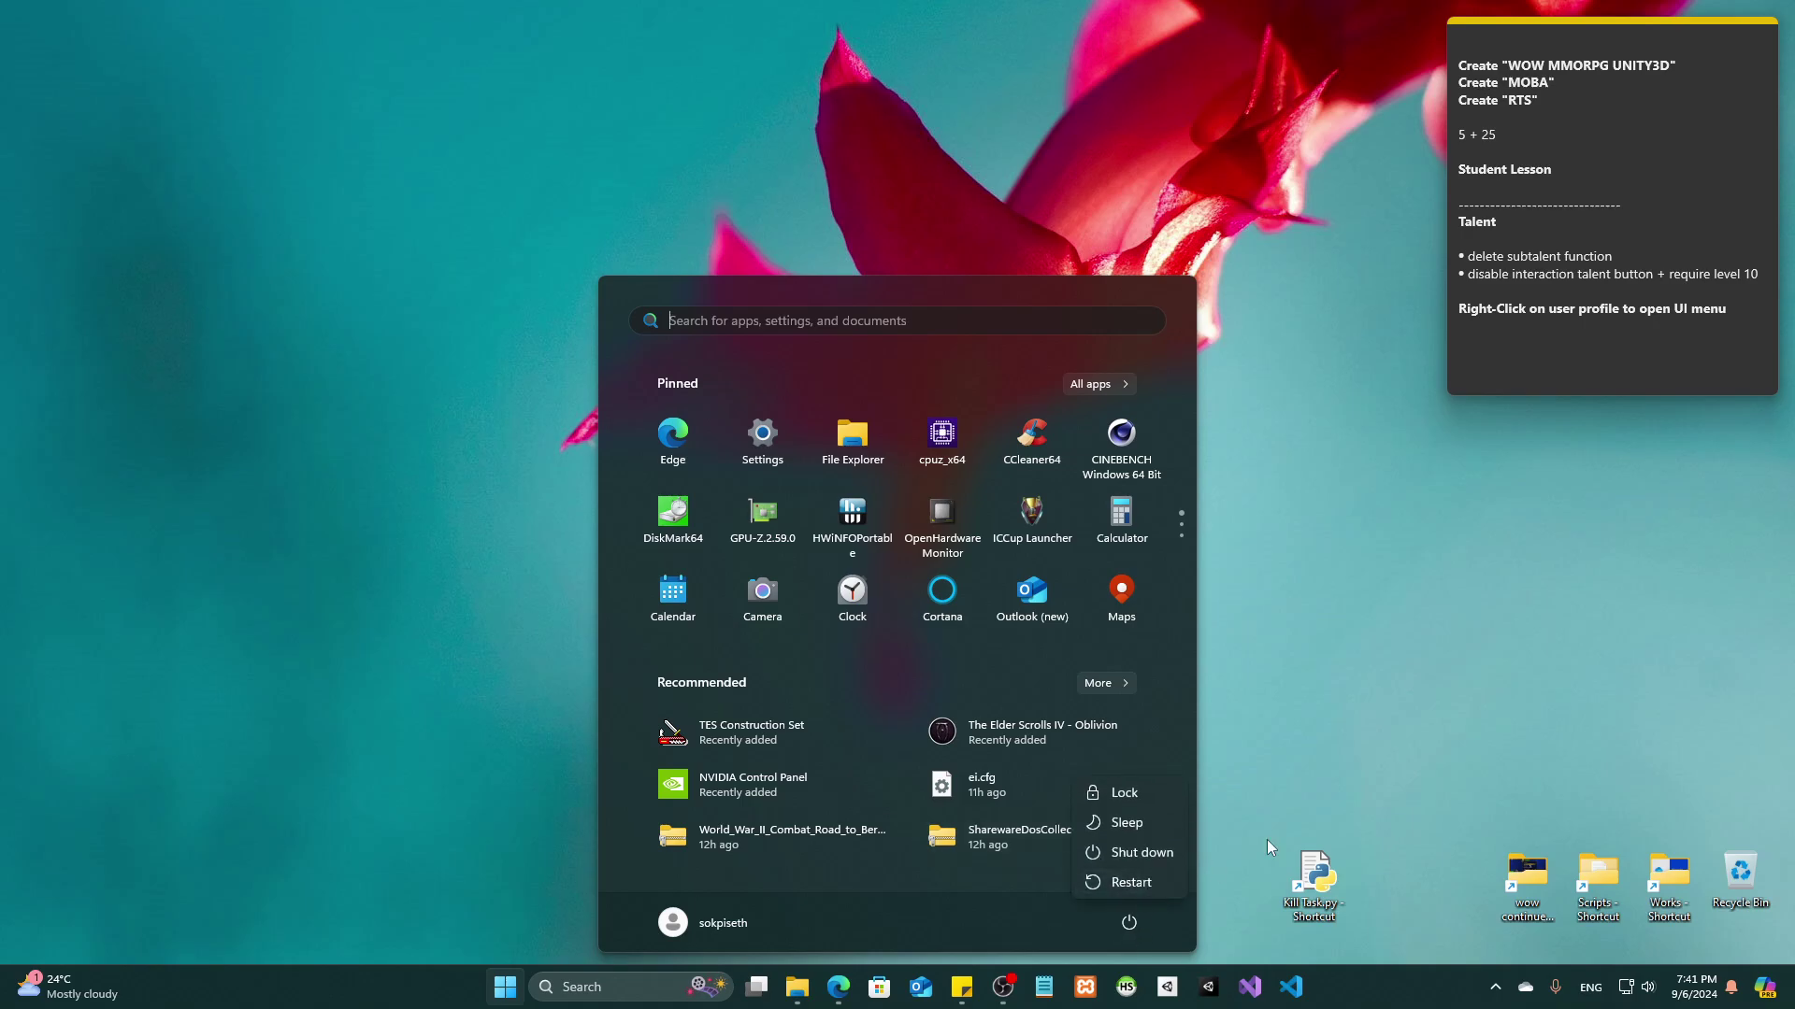
pyautogui.click(1487, 613)
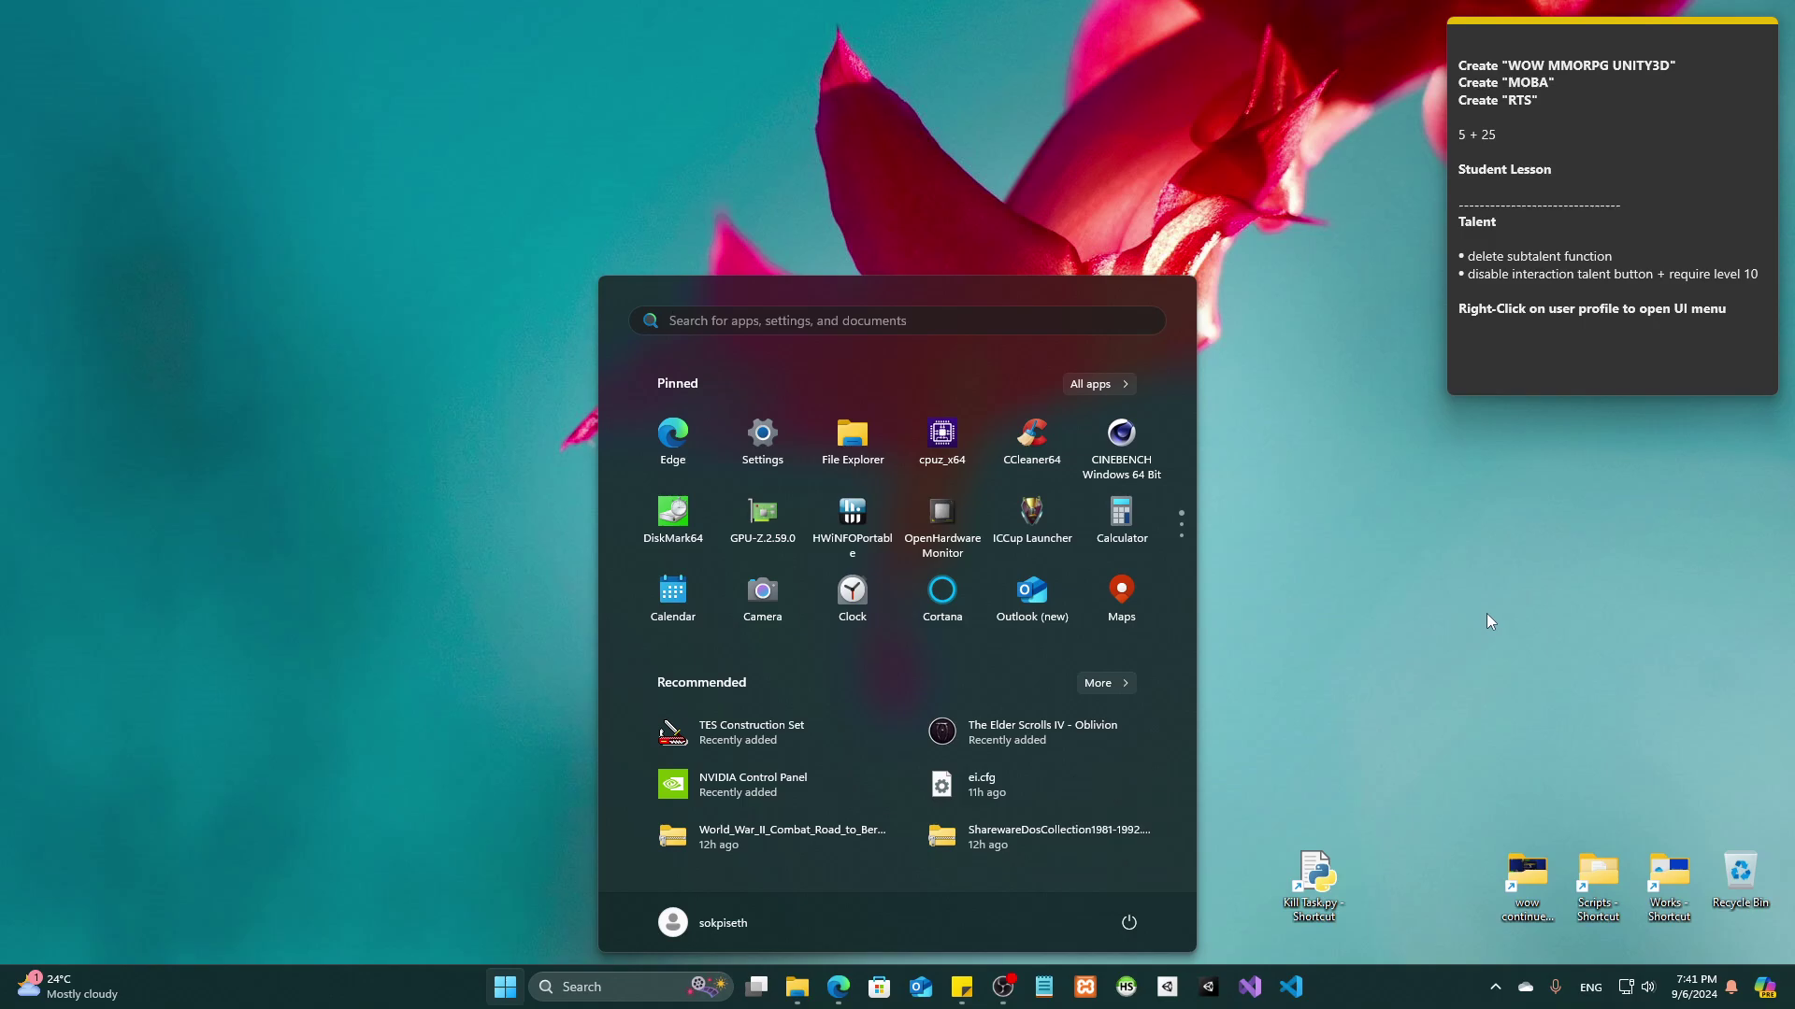
pyautogui.click(1486, 613)
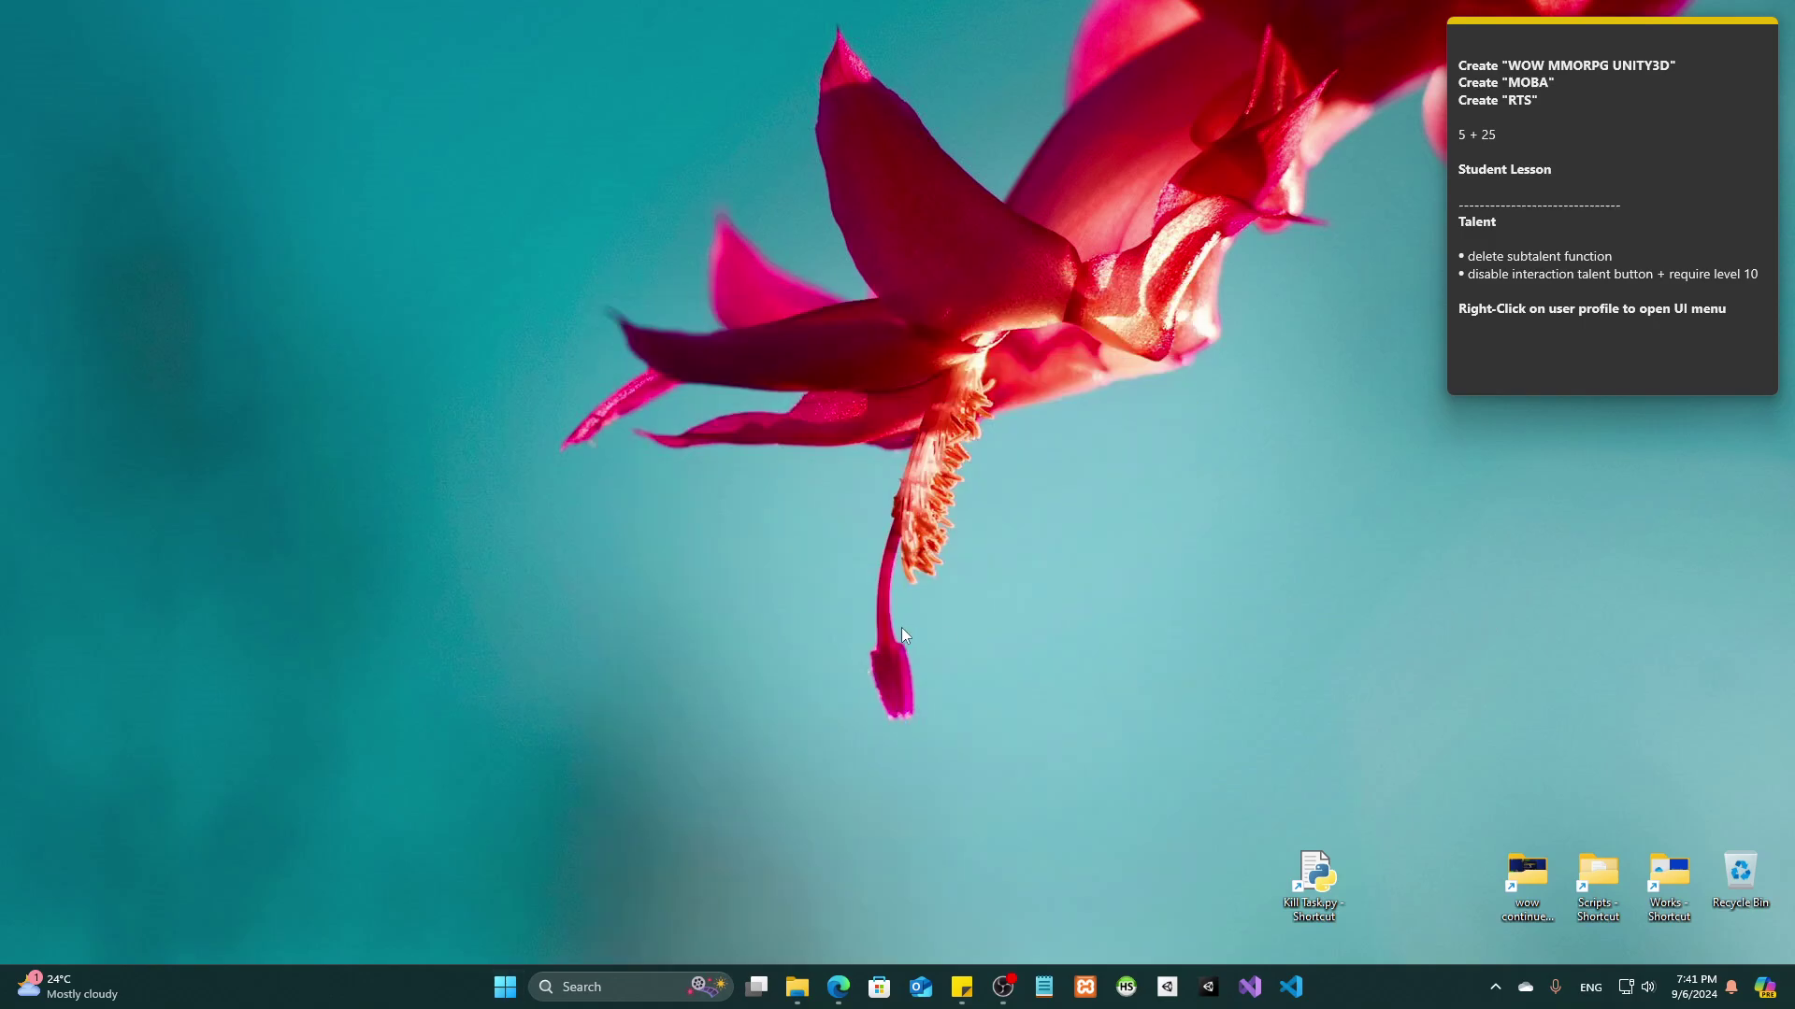
pyautogui.rightClick(903, 632)
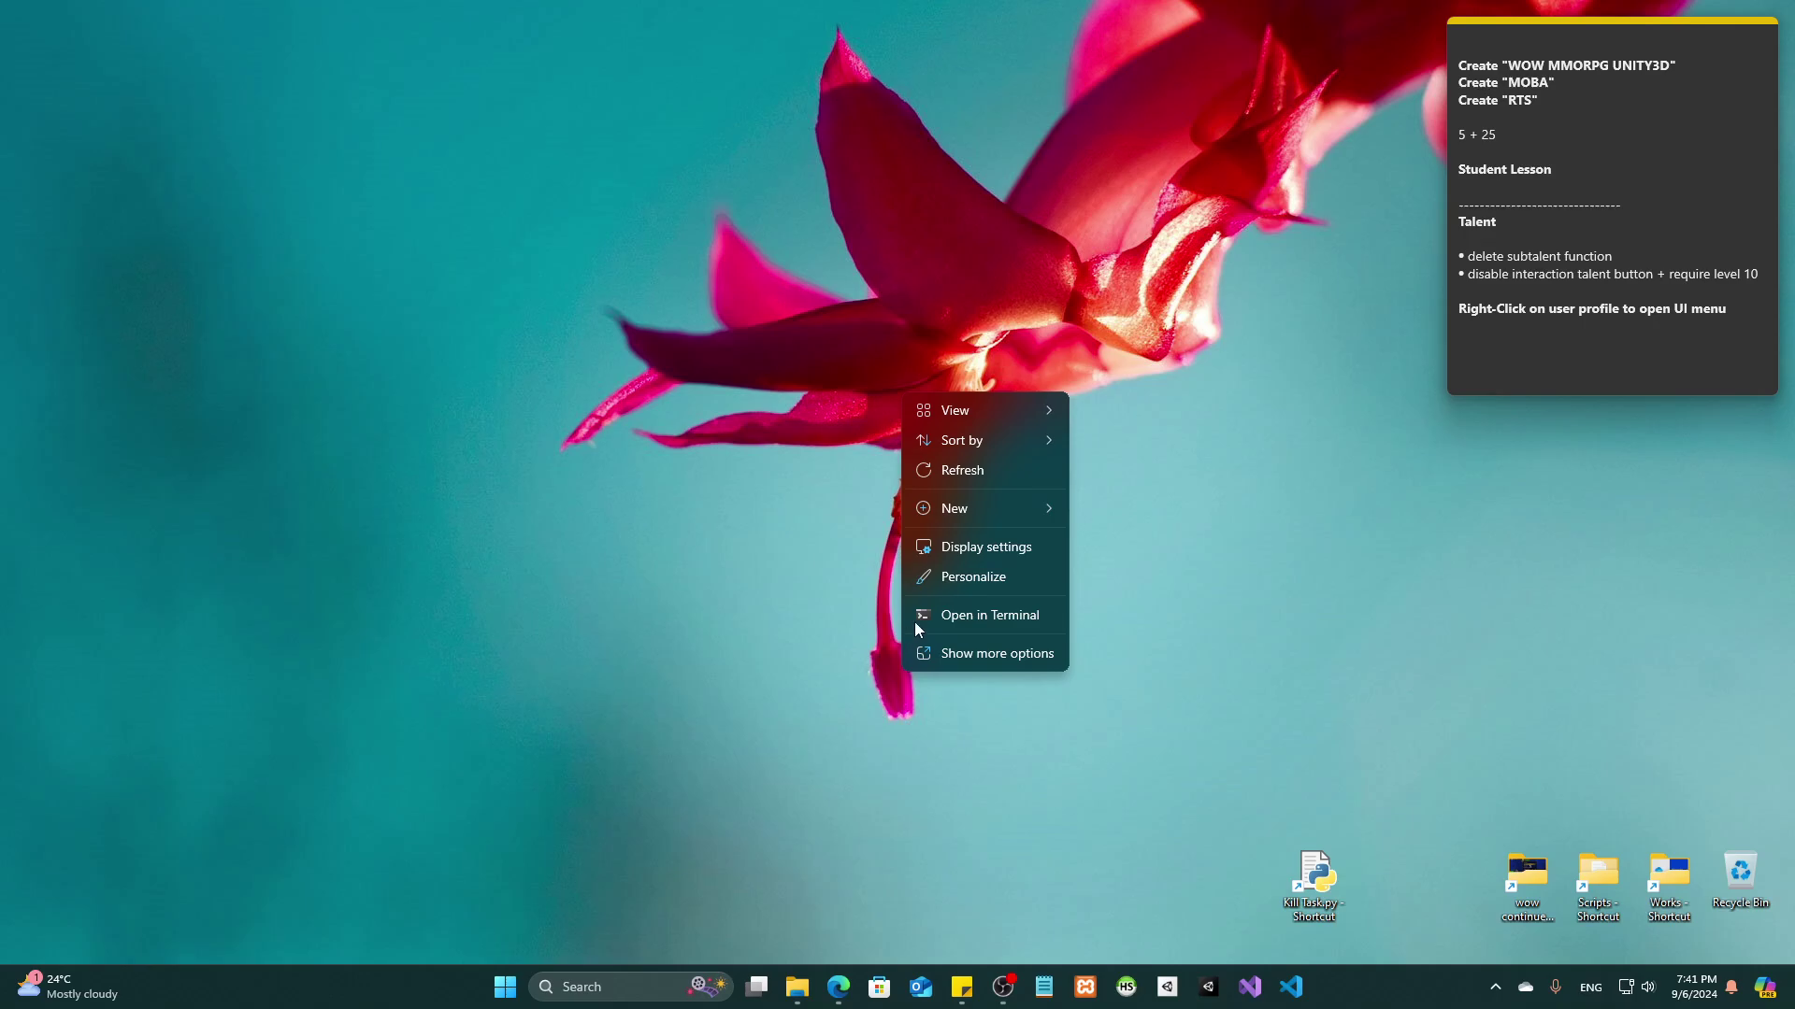
pyautogui.click(992, 471)
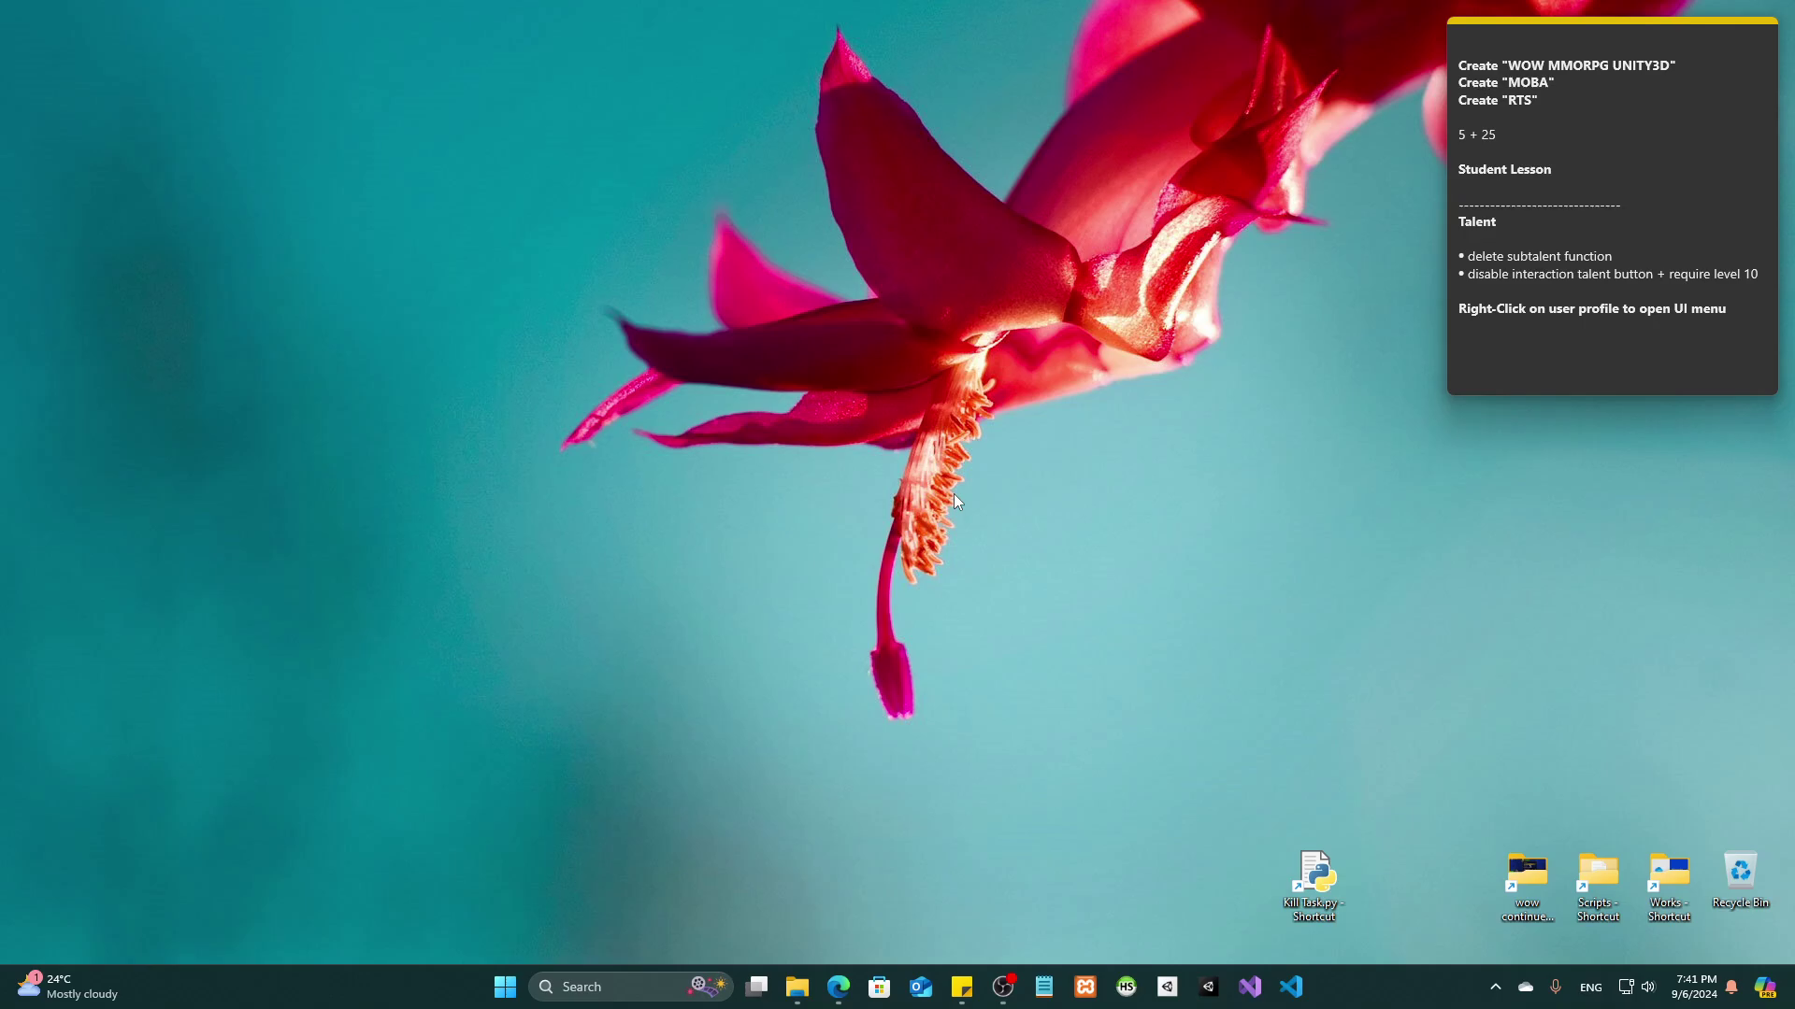
# Open Device Manager by running devmgmt.msc, then enlarge its window and place it clear of the screen's upper edge
pyautogui.press('super+r')
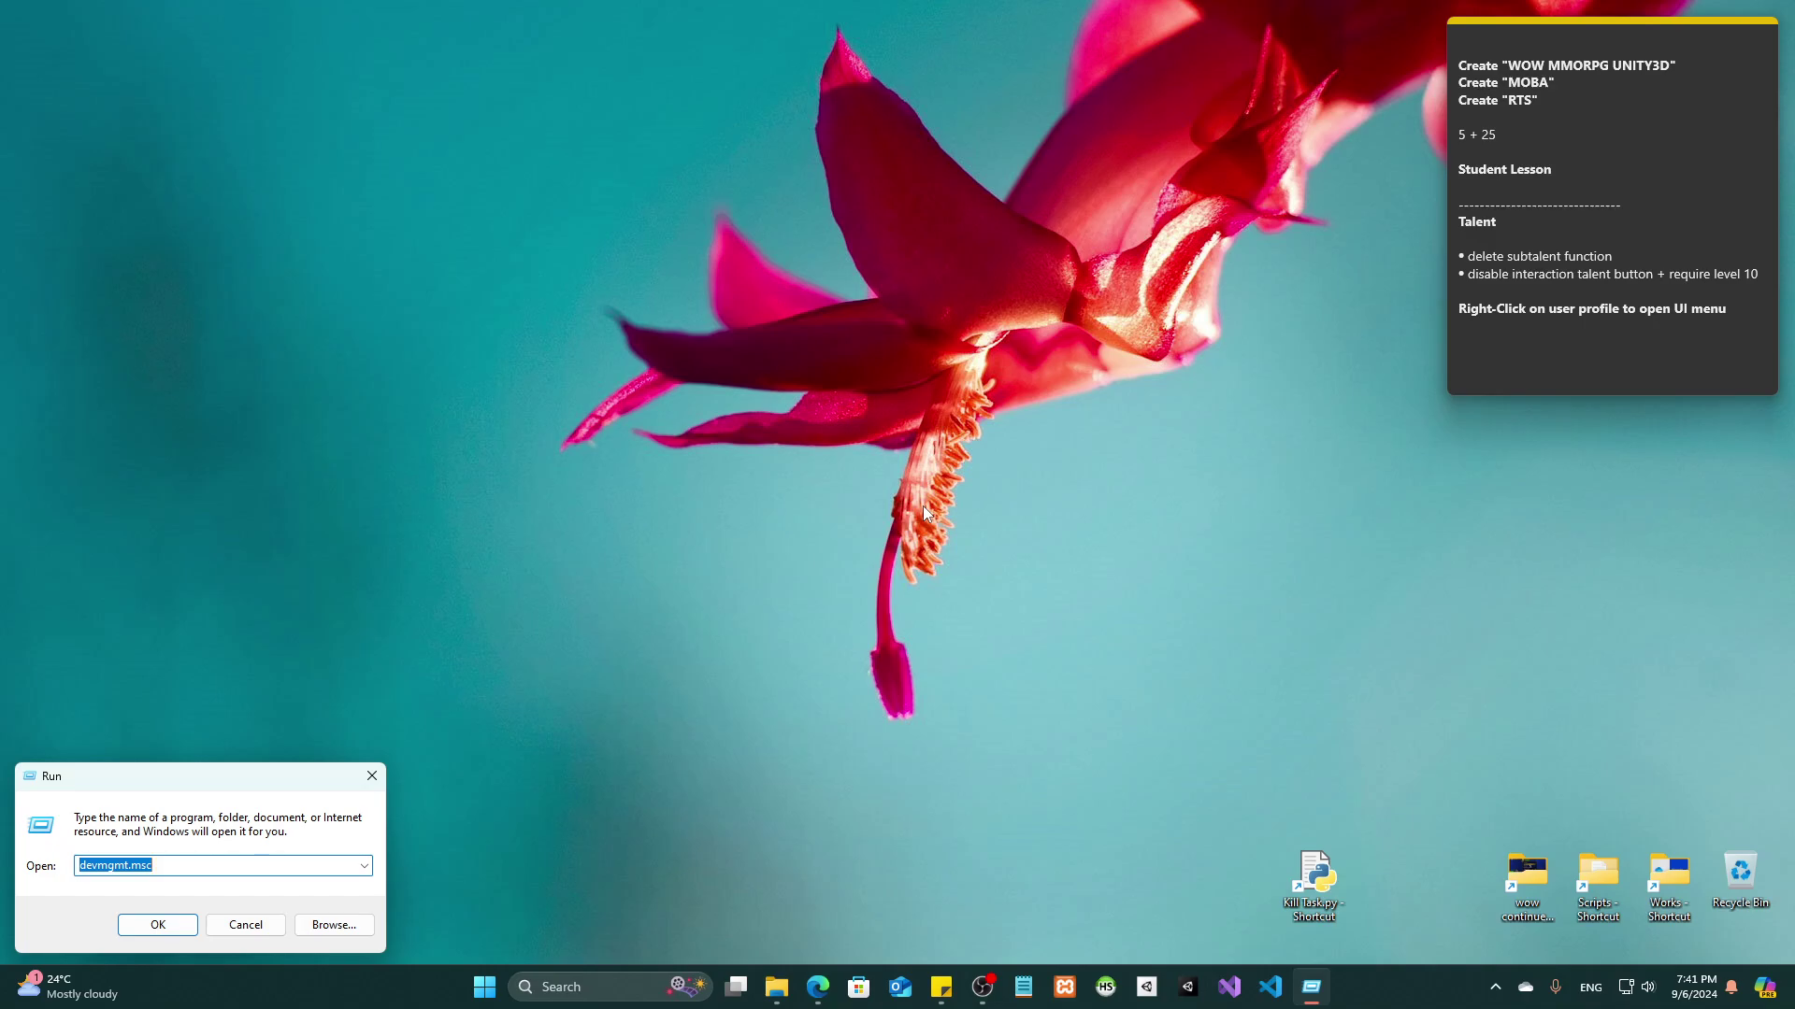
pyautogui.moveTo(249, 782); pyautogui.dragTo(875, 366)
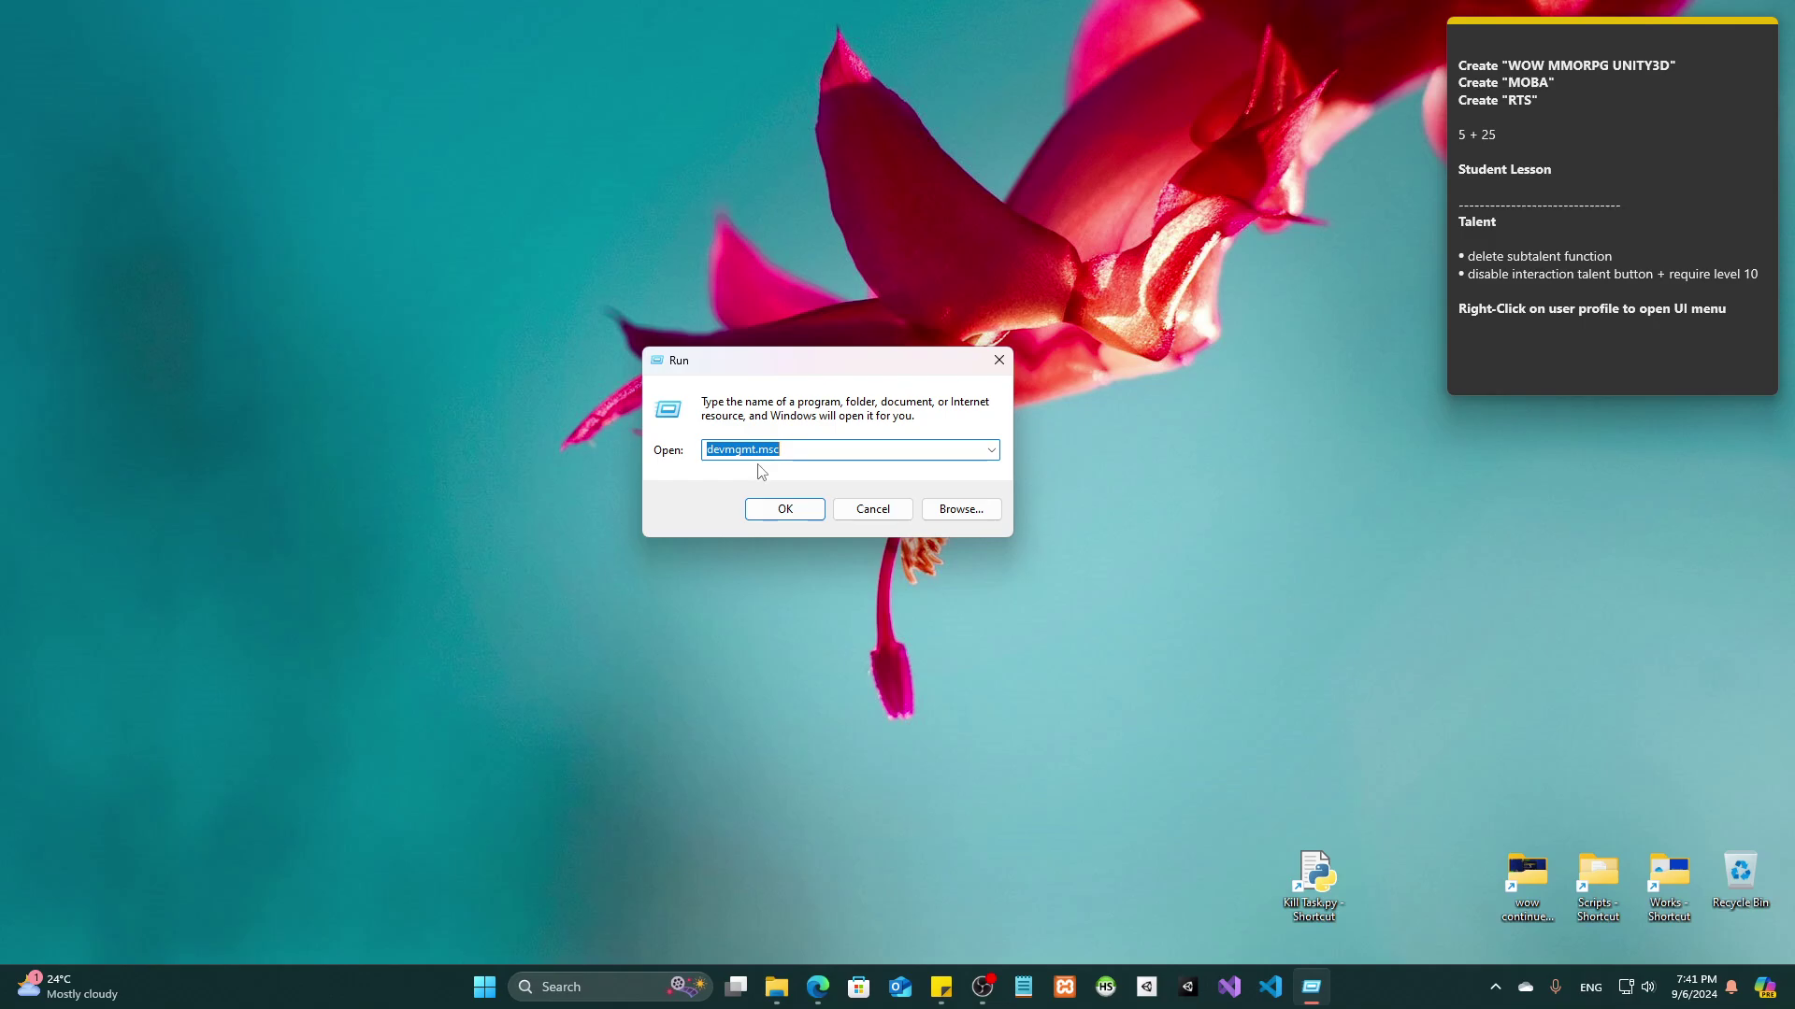
pyautogui.click(802, 510)
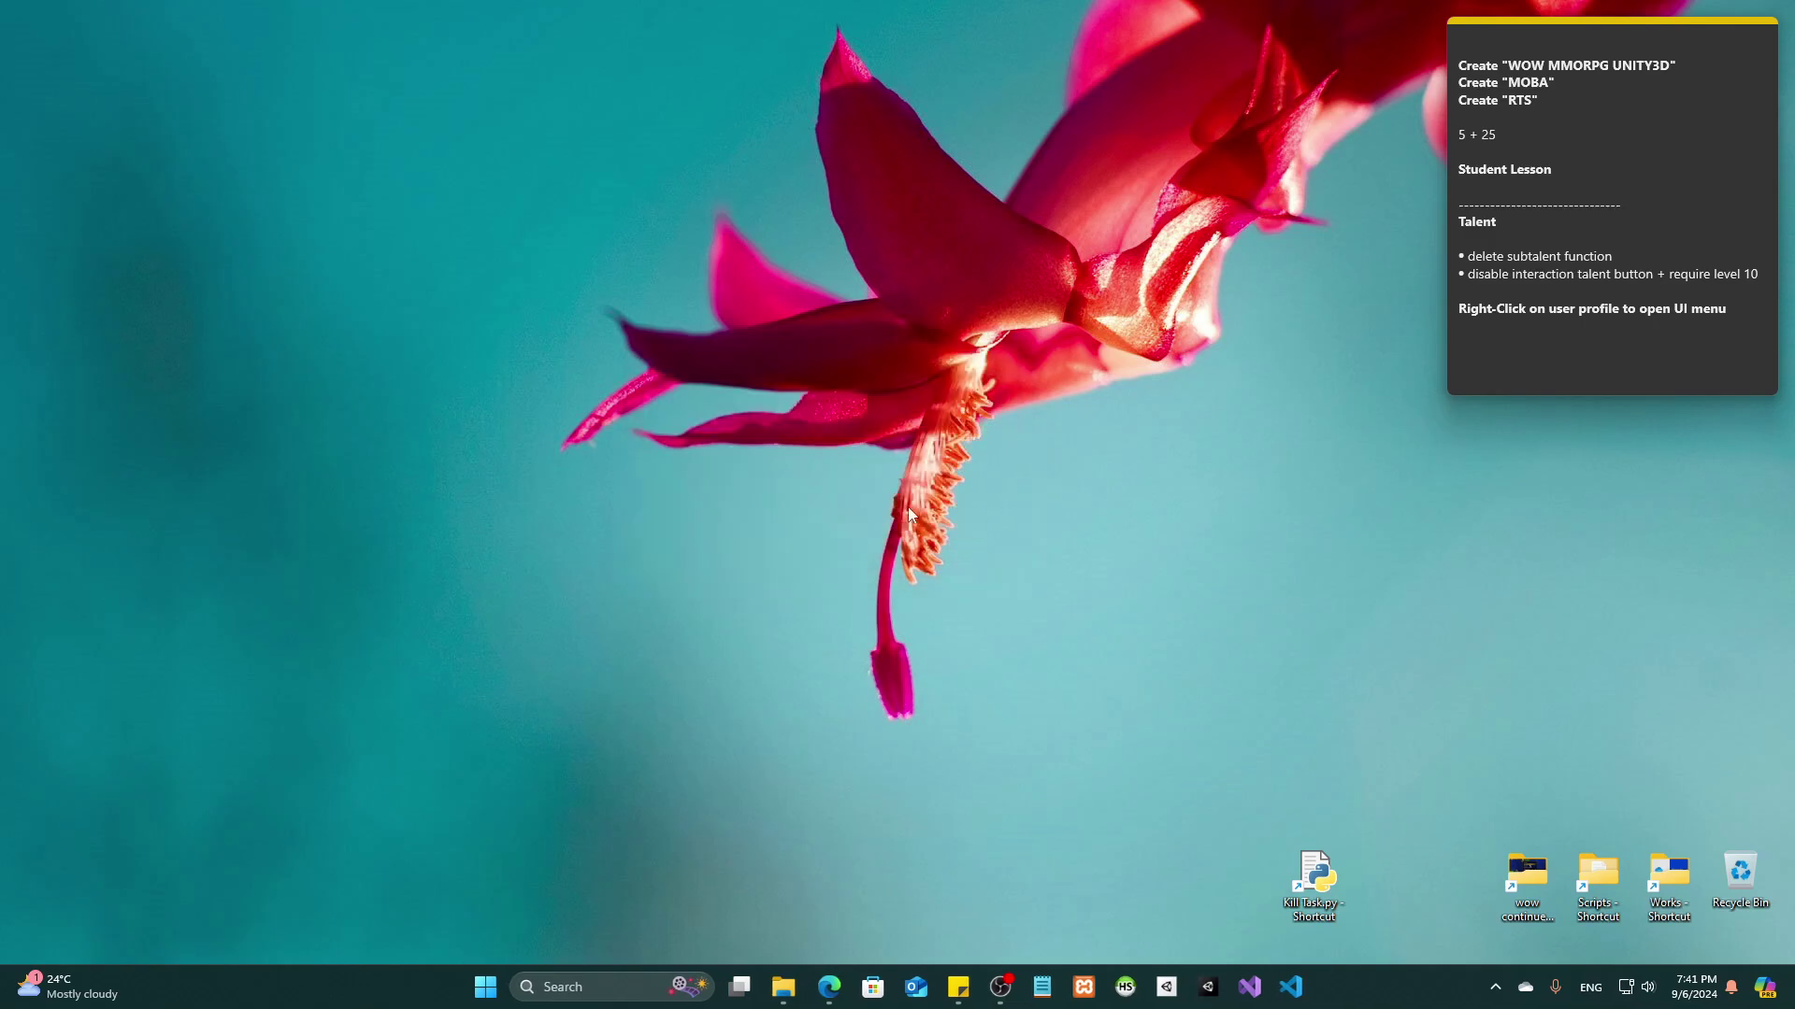
pyautogui.moveTo(633, 56); pyautogui.dragTo(859, 22)
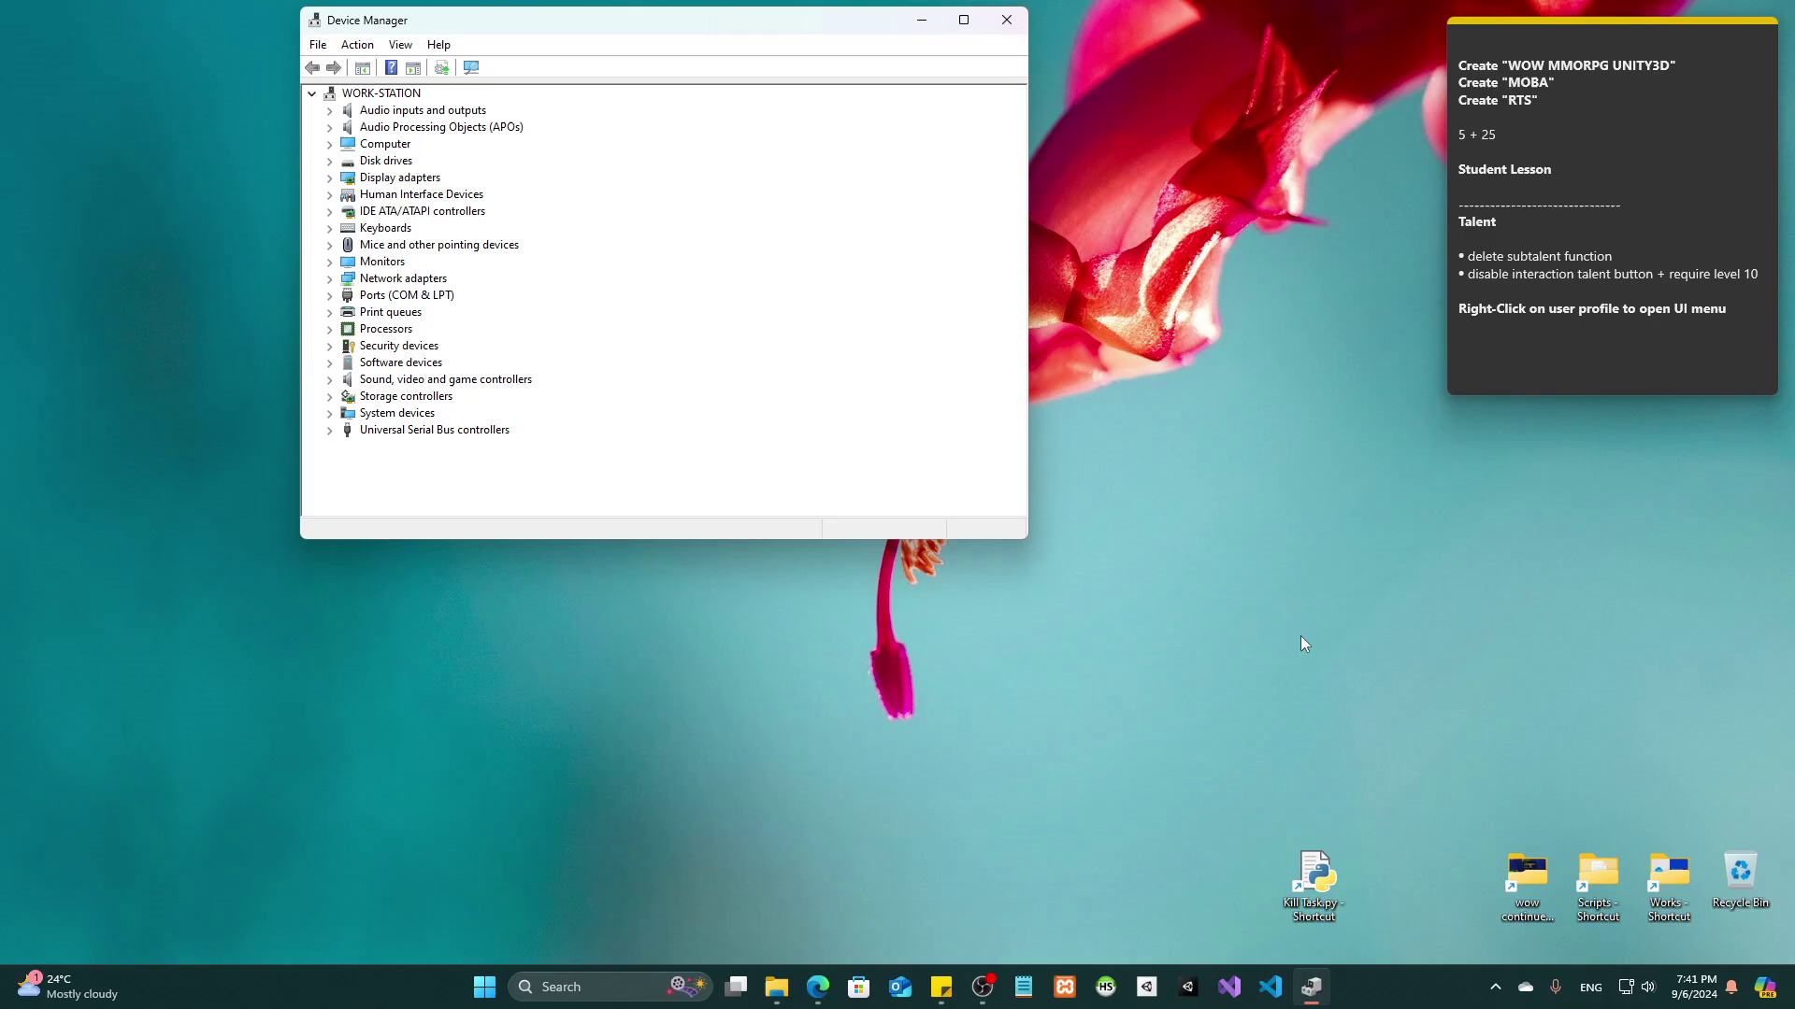
pyautogui.moveTo(1019, 535); pyautogui.dragTo(1393, 739)
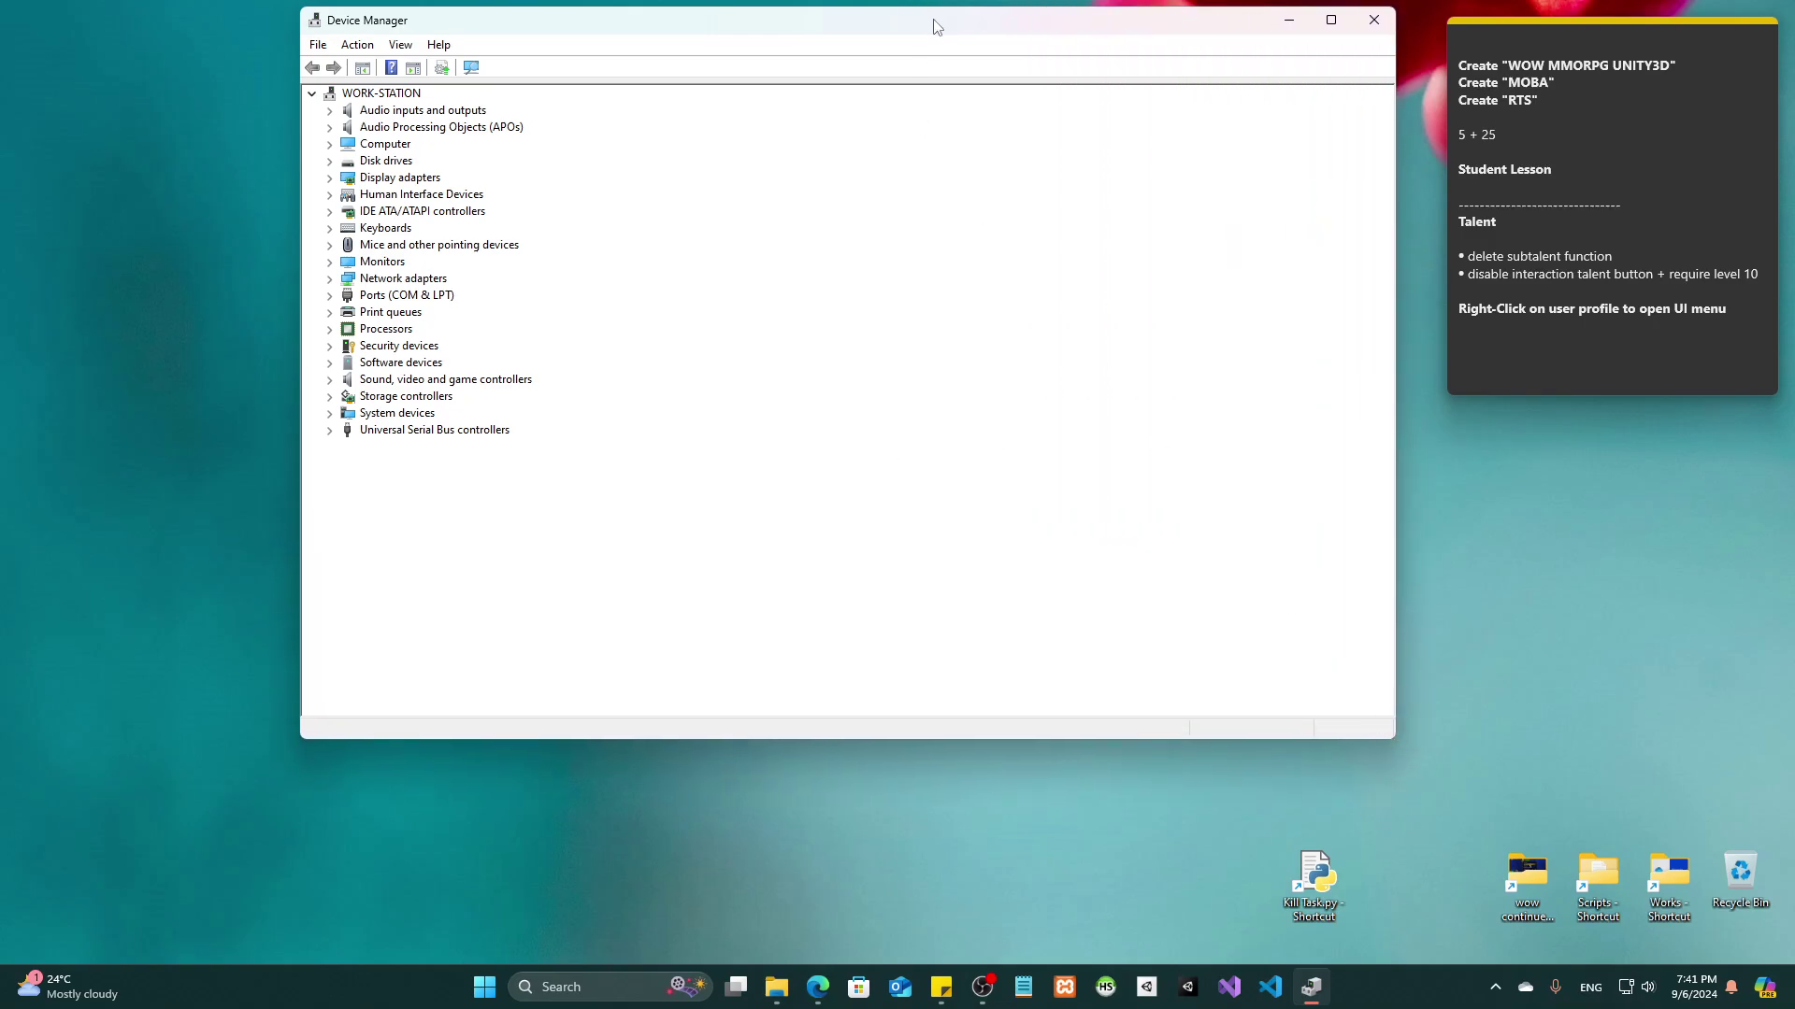
pyautogui.moveTo(933, 24); pyautogui.dragTo(950, 86)
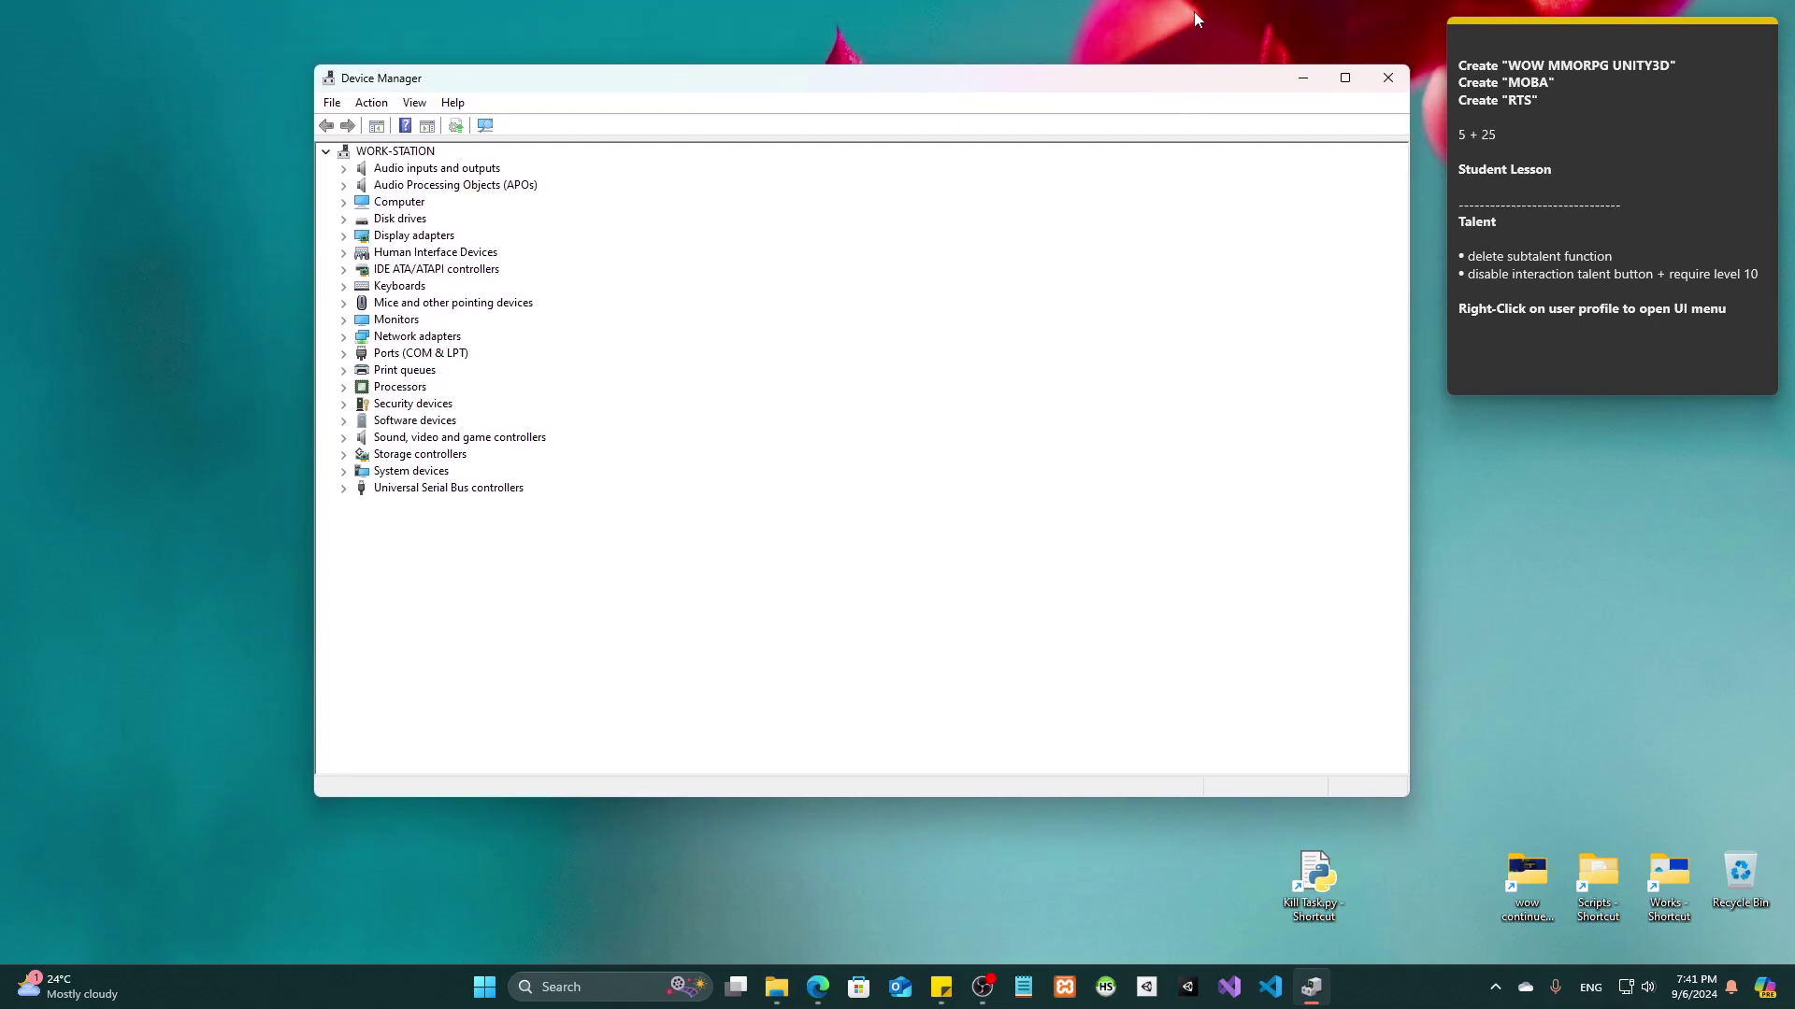
# Turn on the display of hidden devices in Device Manager, check that the option is enabled, and close the window
pyautogui.click(409, 106)
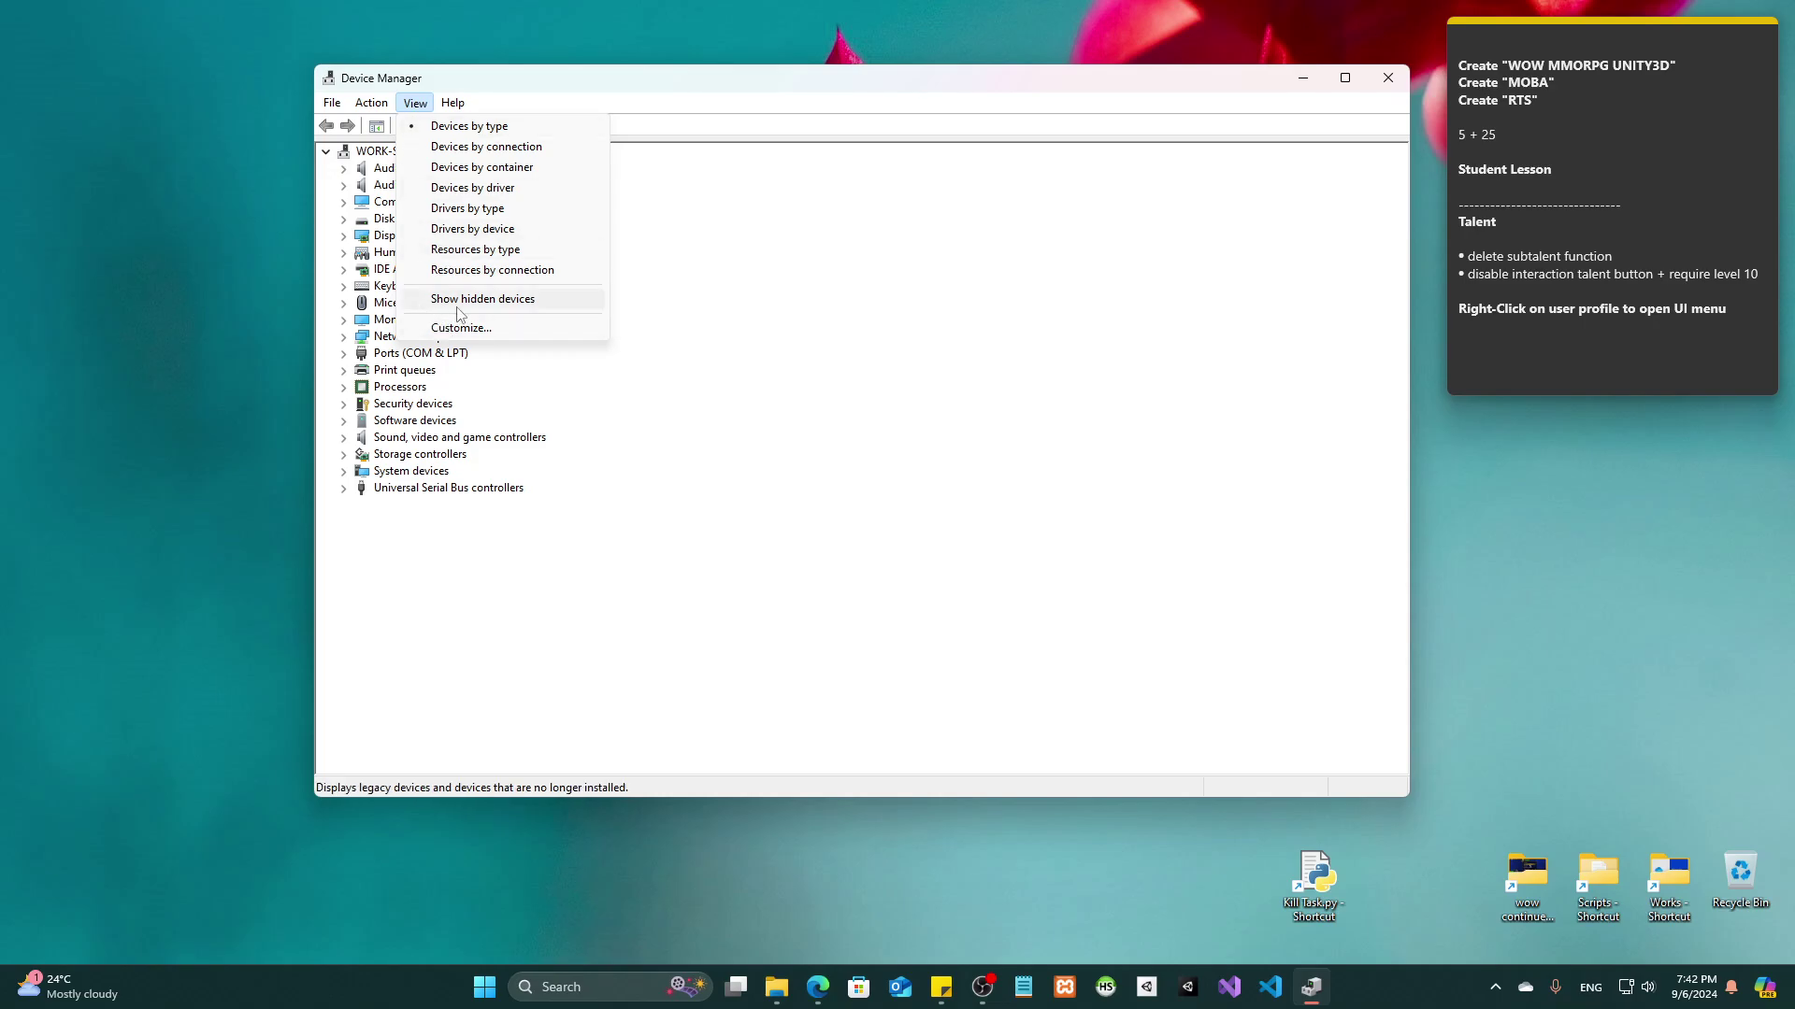
pyautogui.click(528, 306)
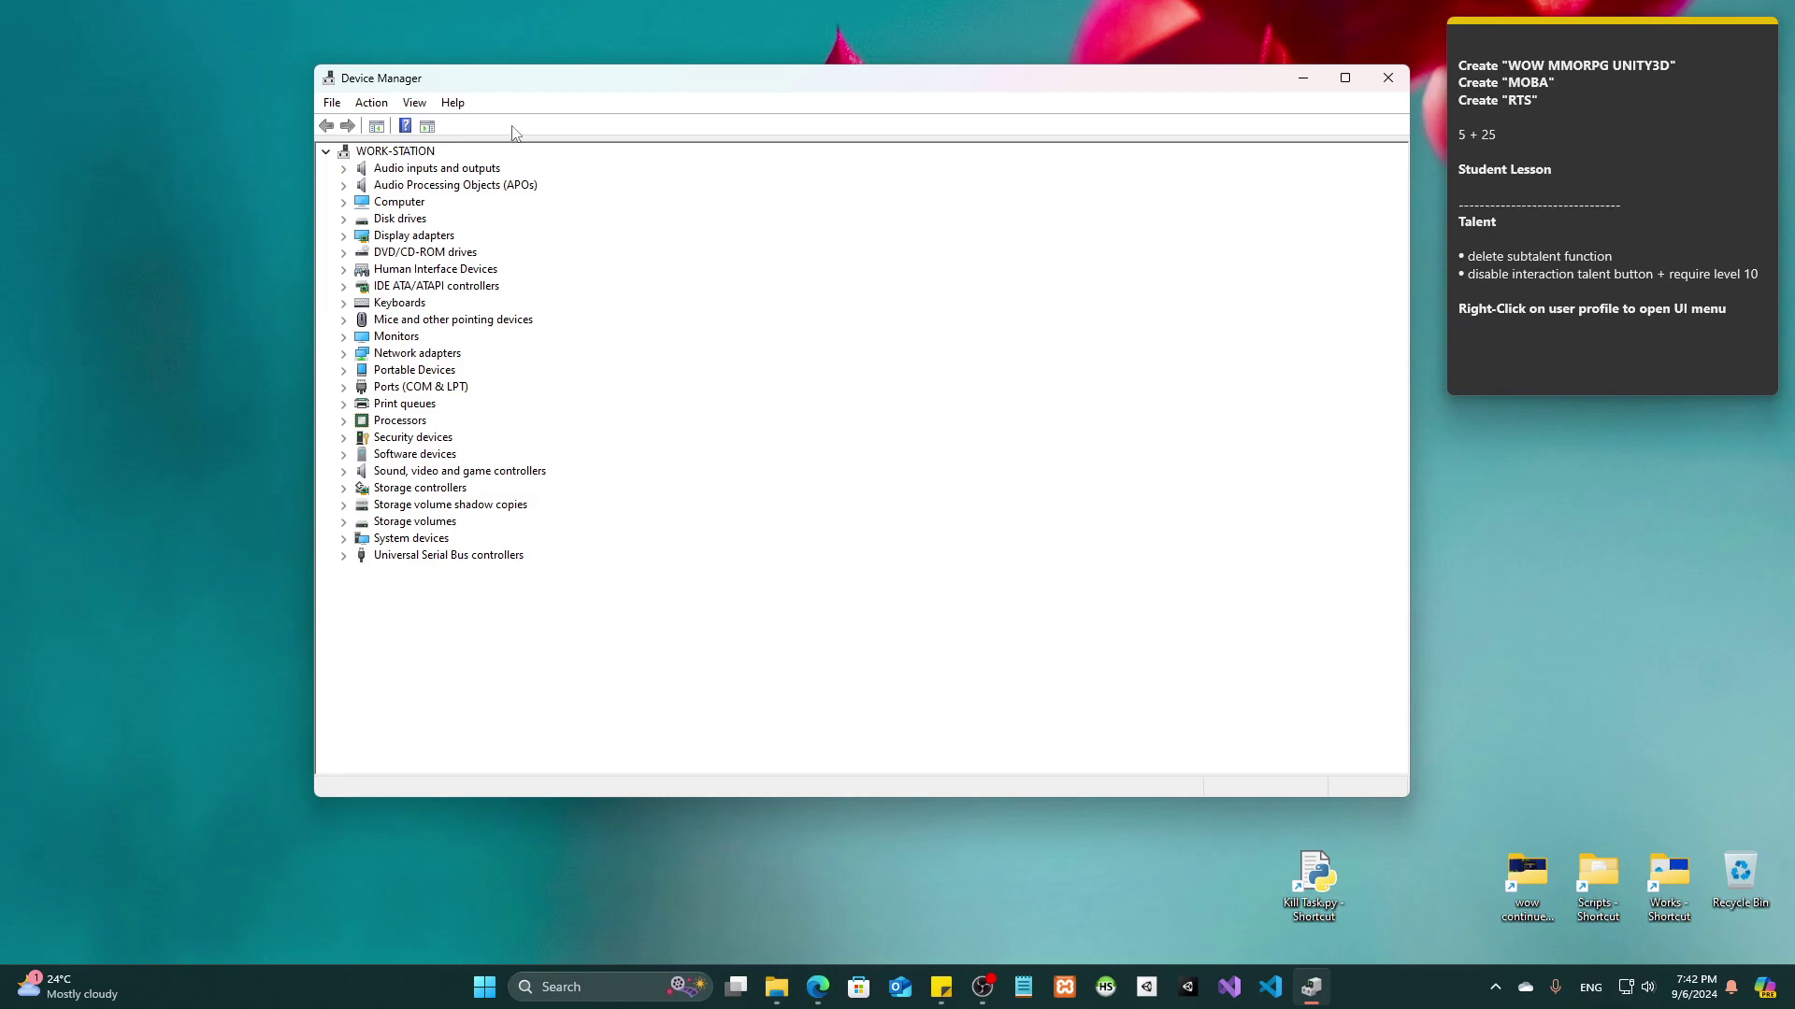
pyautogui.click(416, 105)
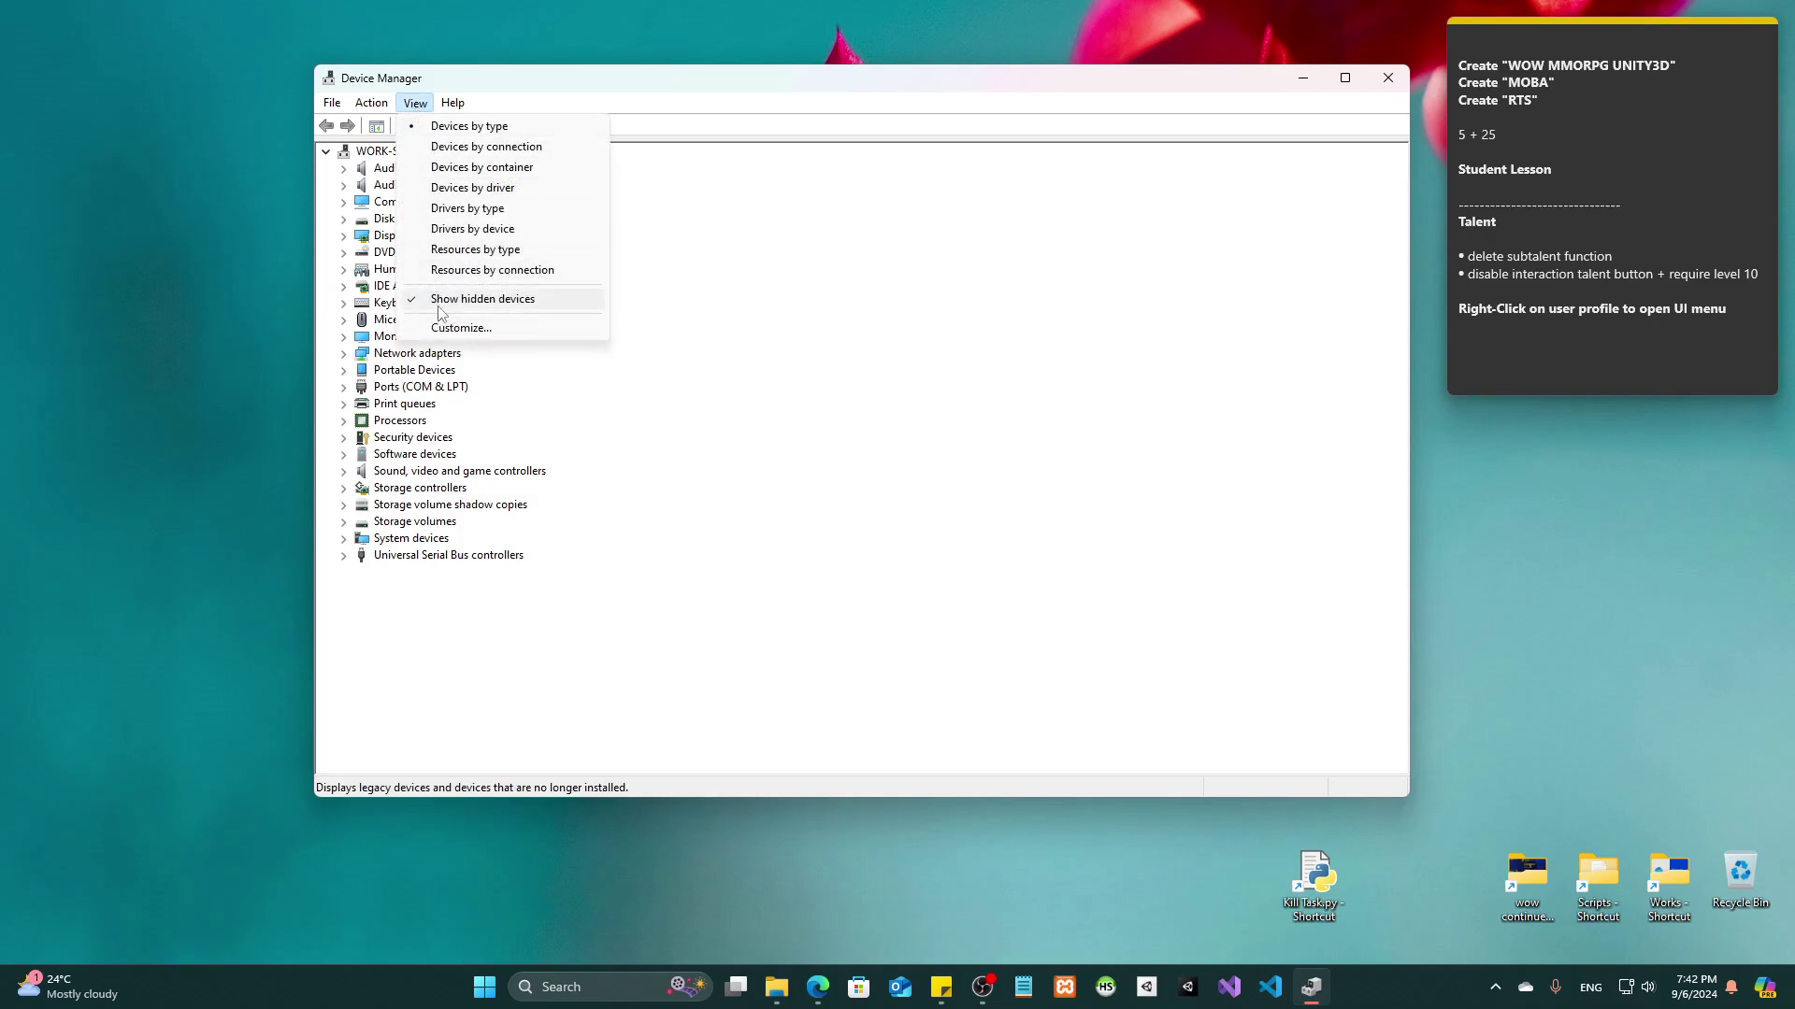
pyautogui.click(536, 733)
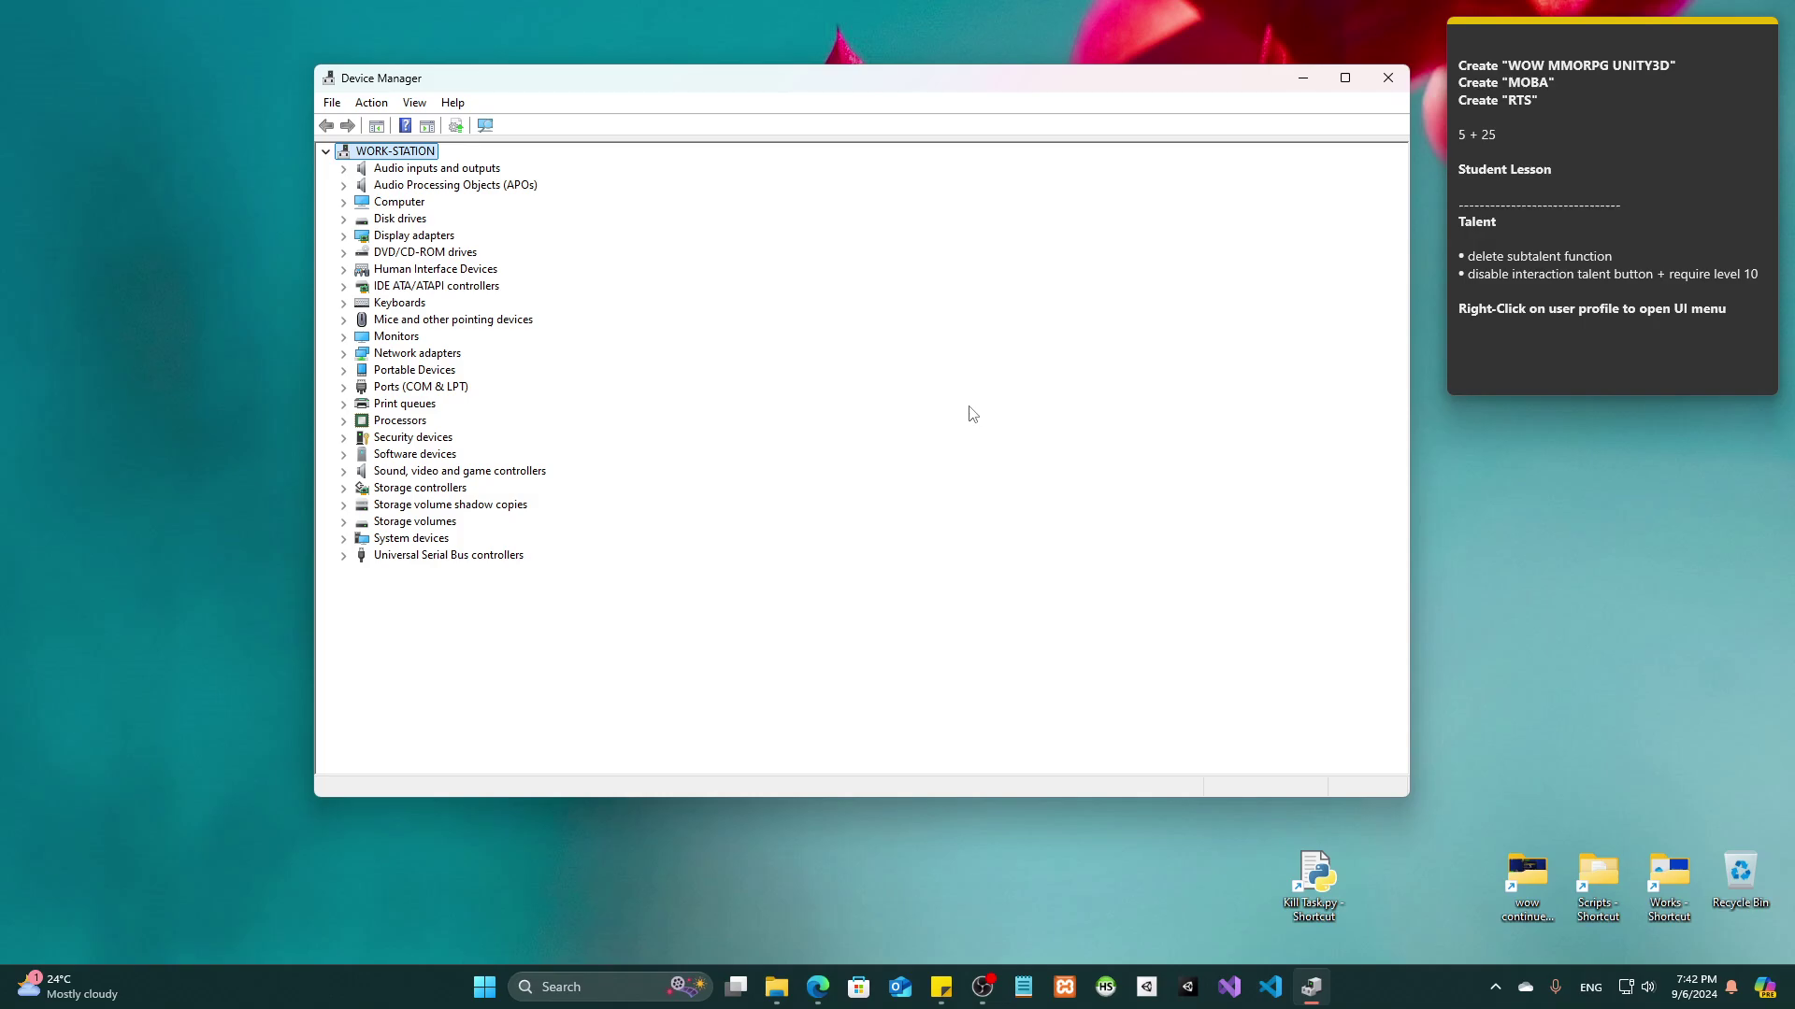
pyautogui.click(1385, 78)
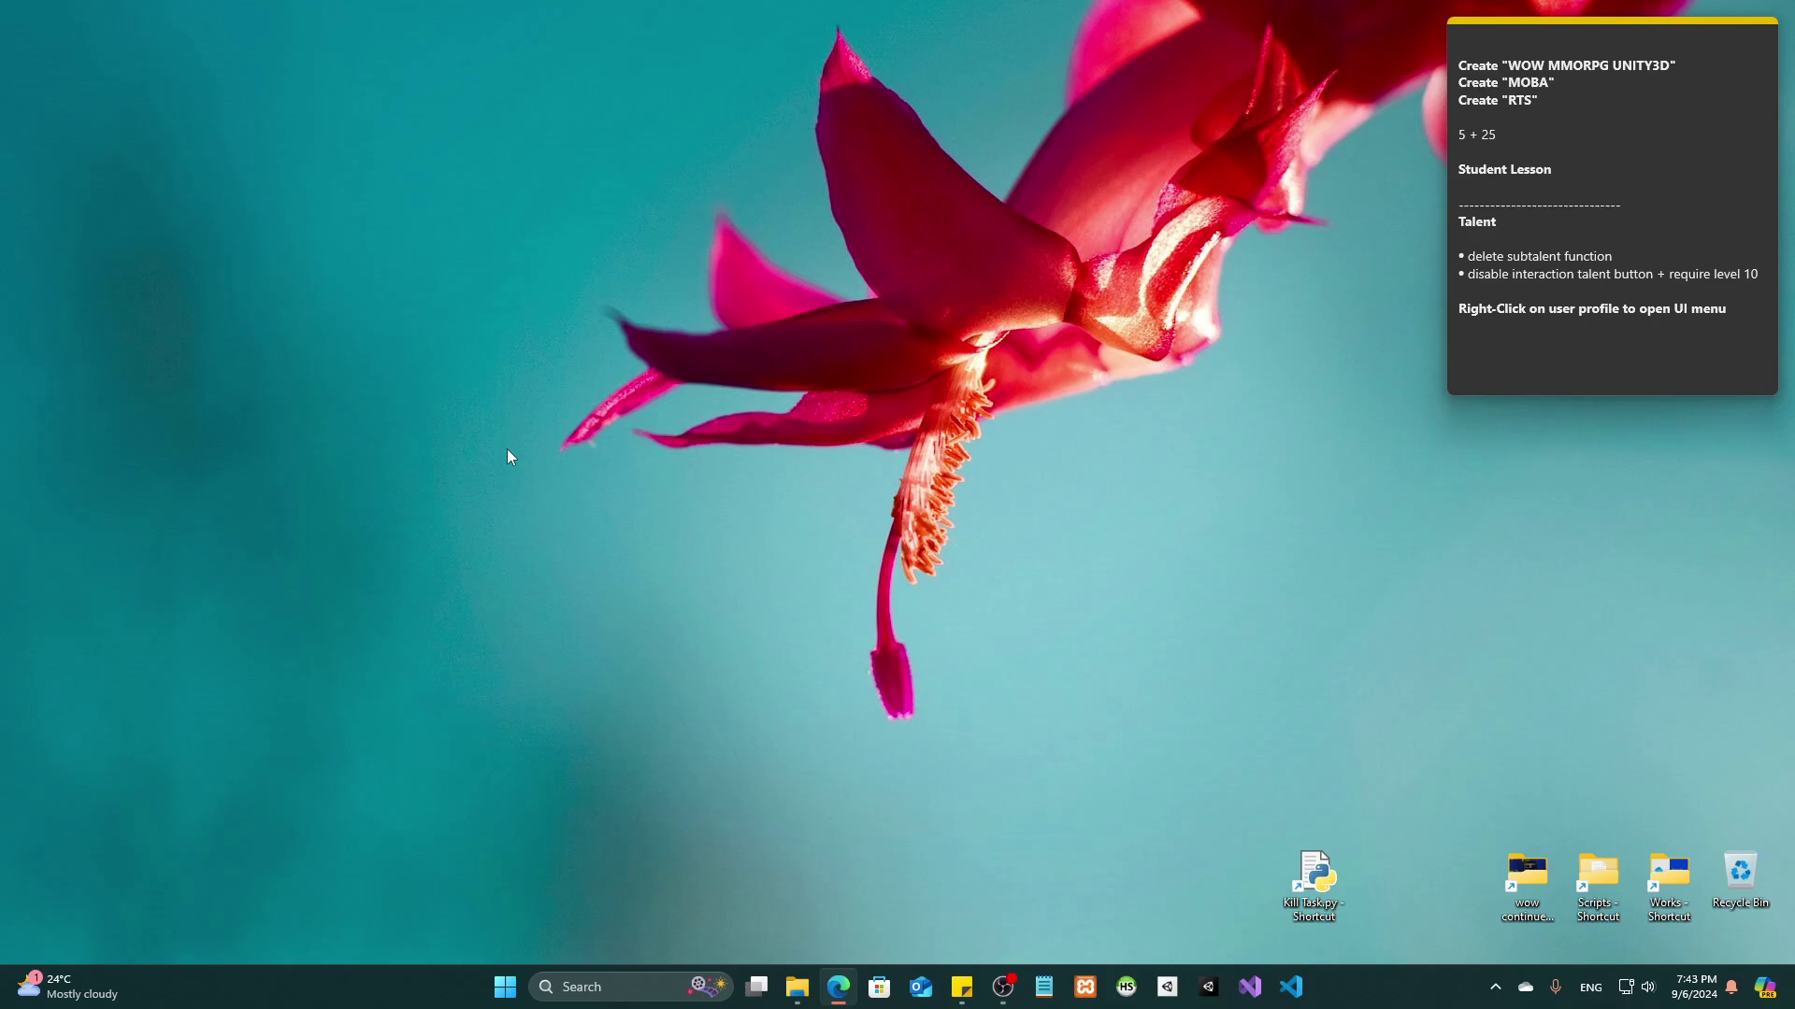
# Open the Windows Update page in Settings and move the window clear of the sticky note
pyautogui.press('super+i')
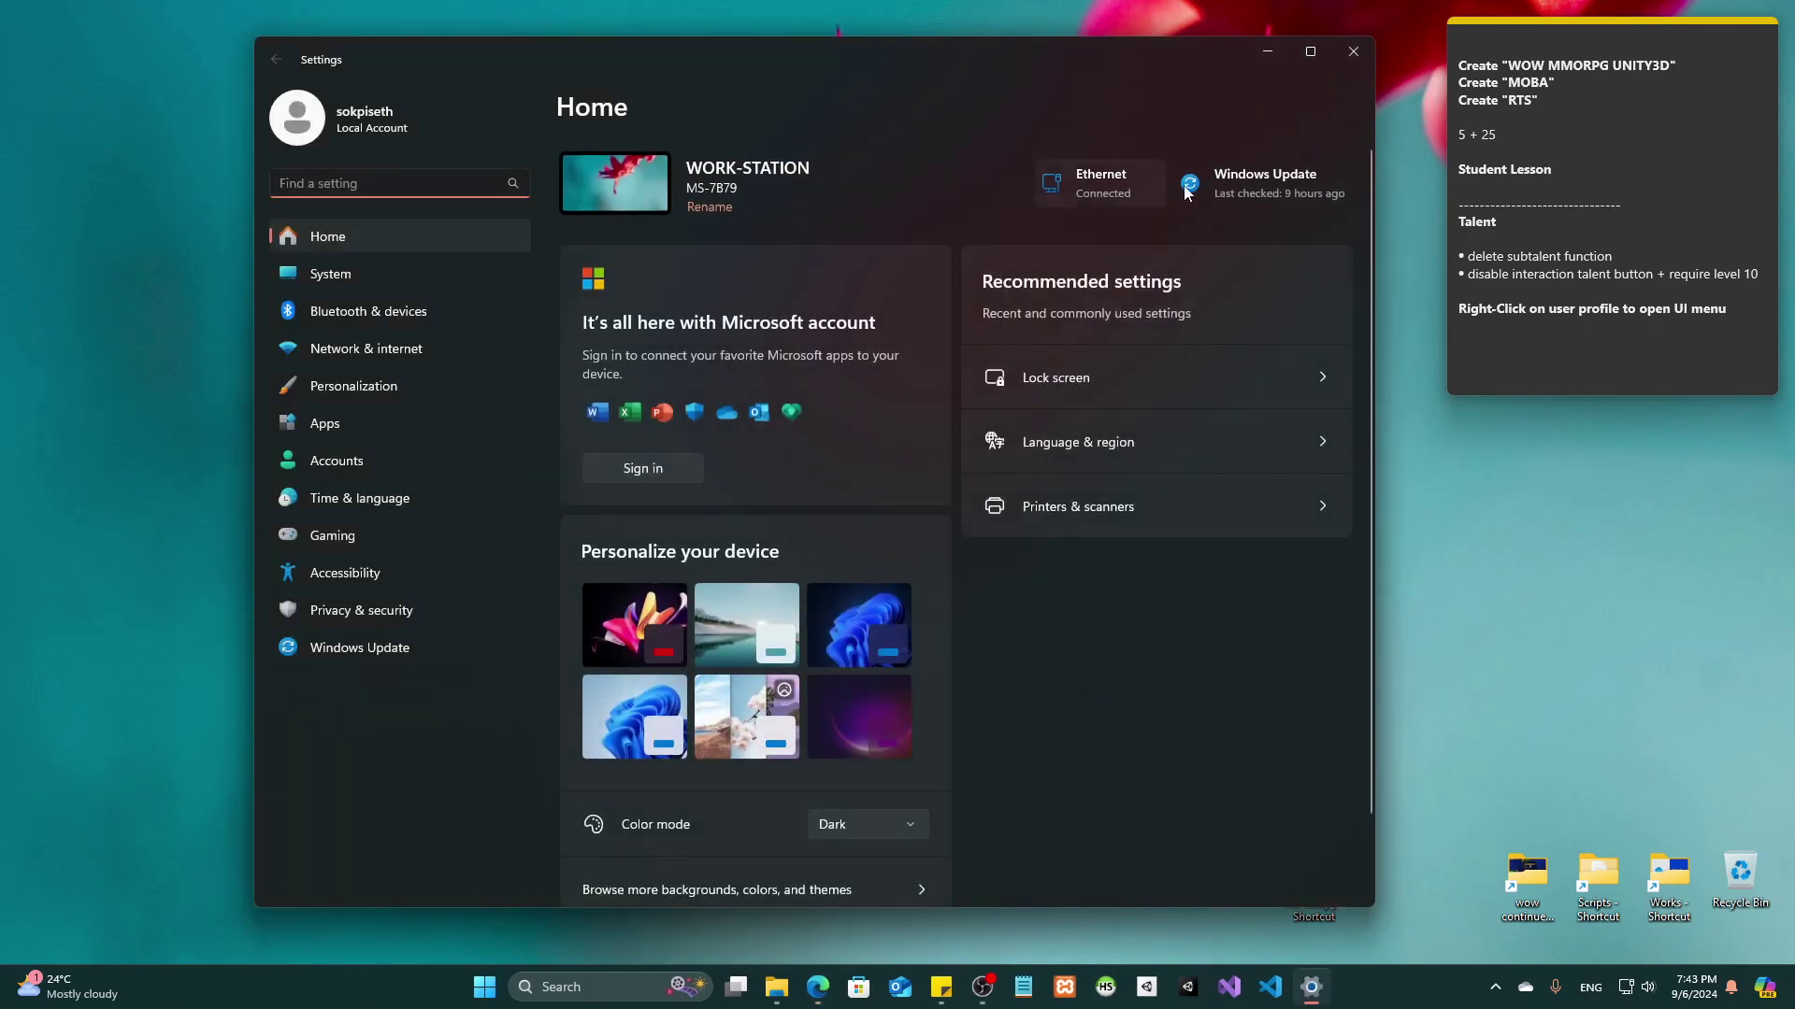
pyautogui.click(1366, 56)
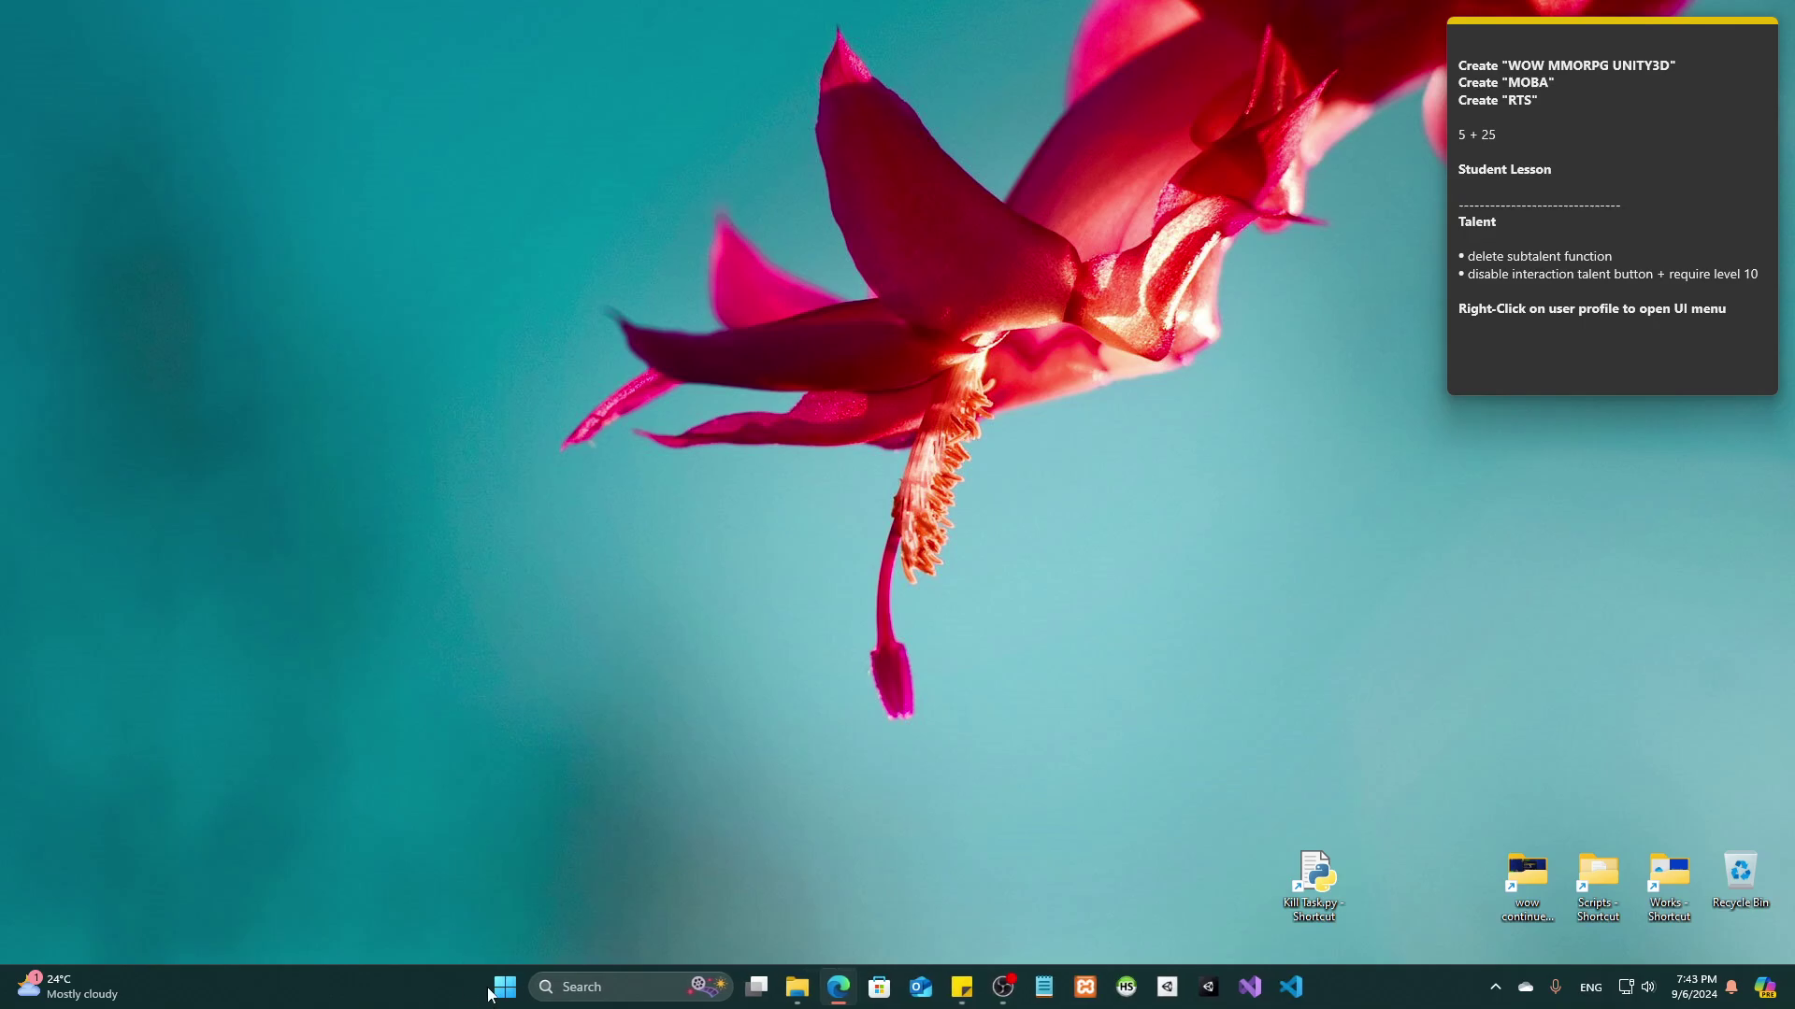
pyautogui.click(505, 987)
pyautogui.click(762, 432)
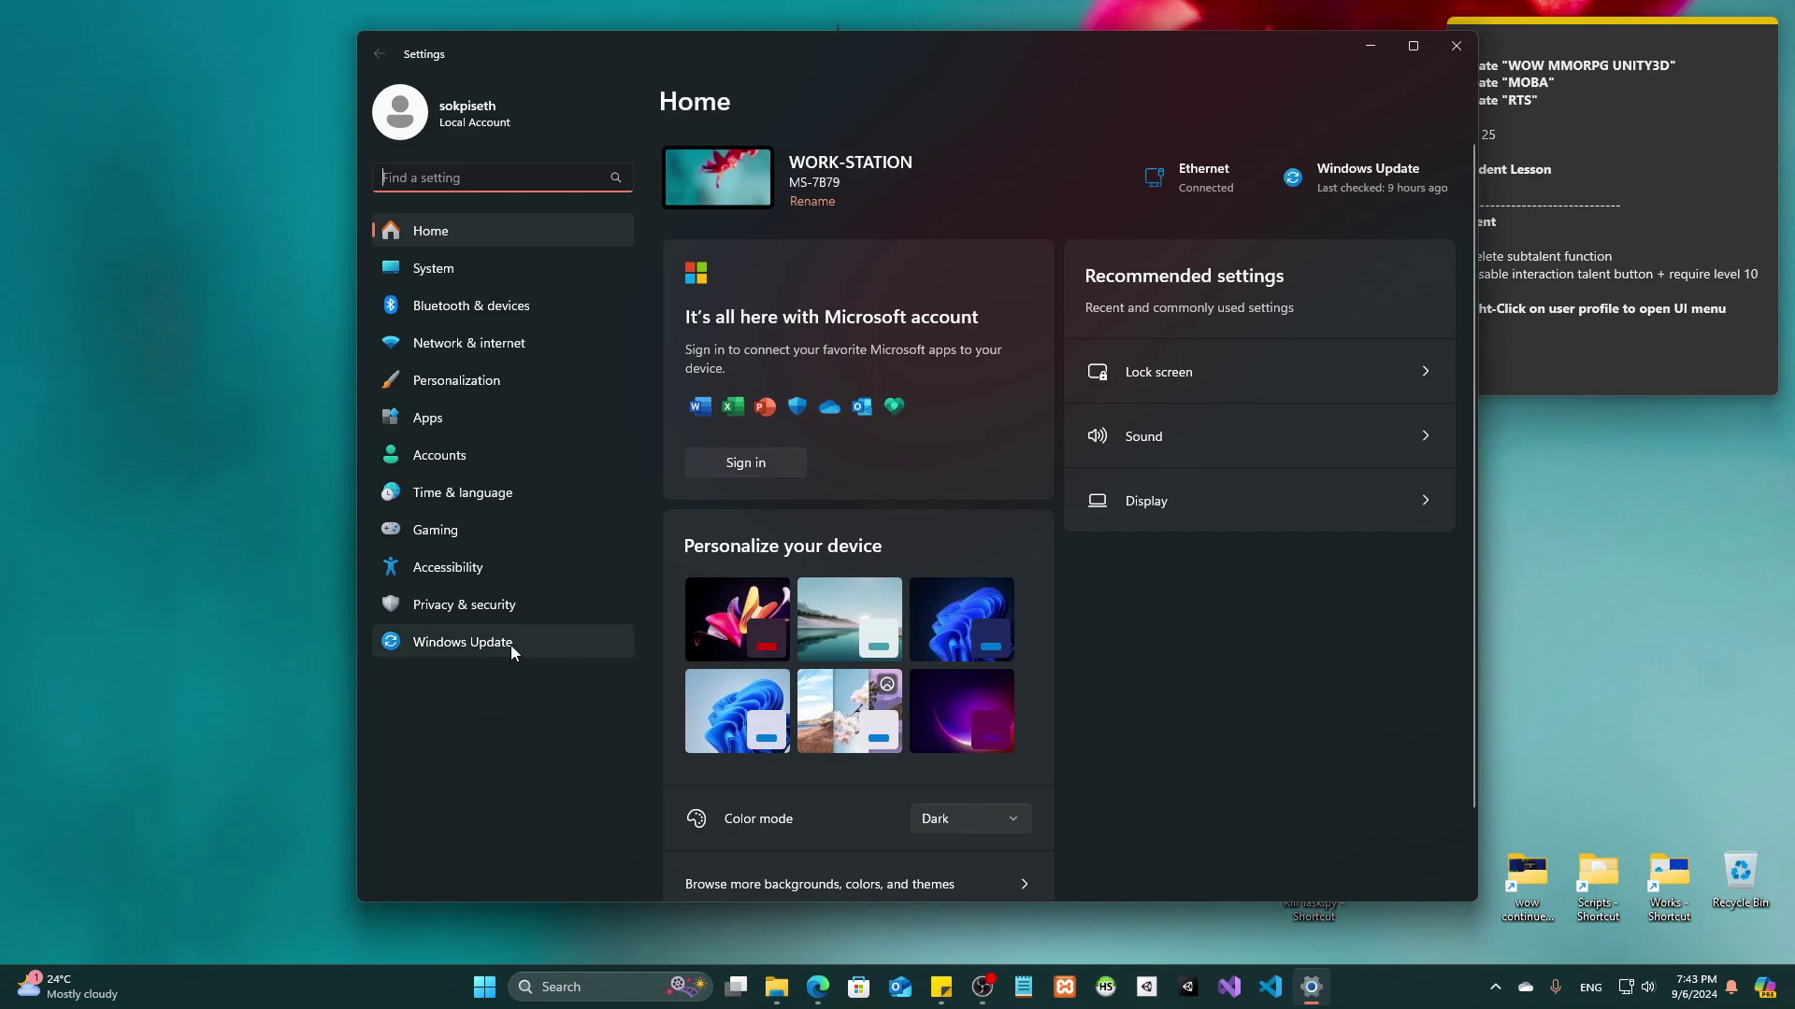
pyautogui.click(441, 645)
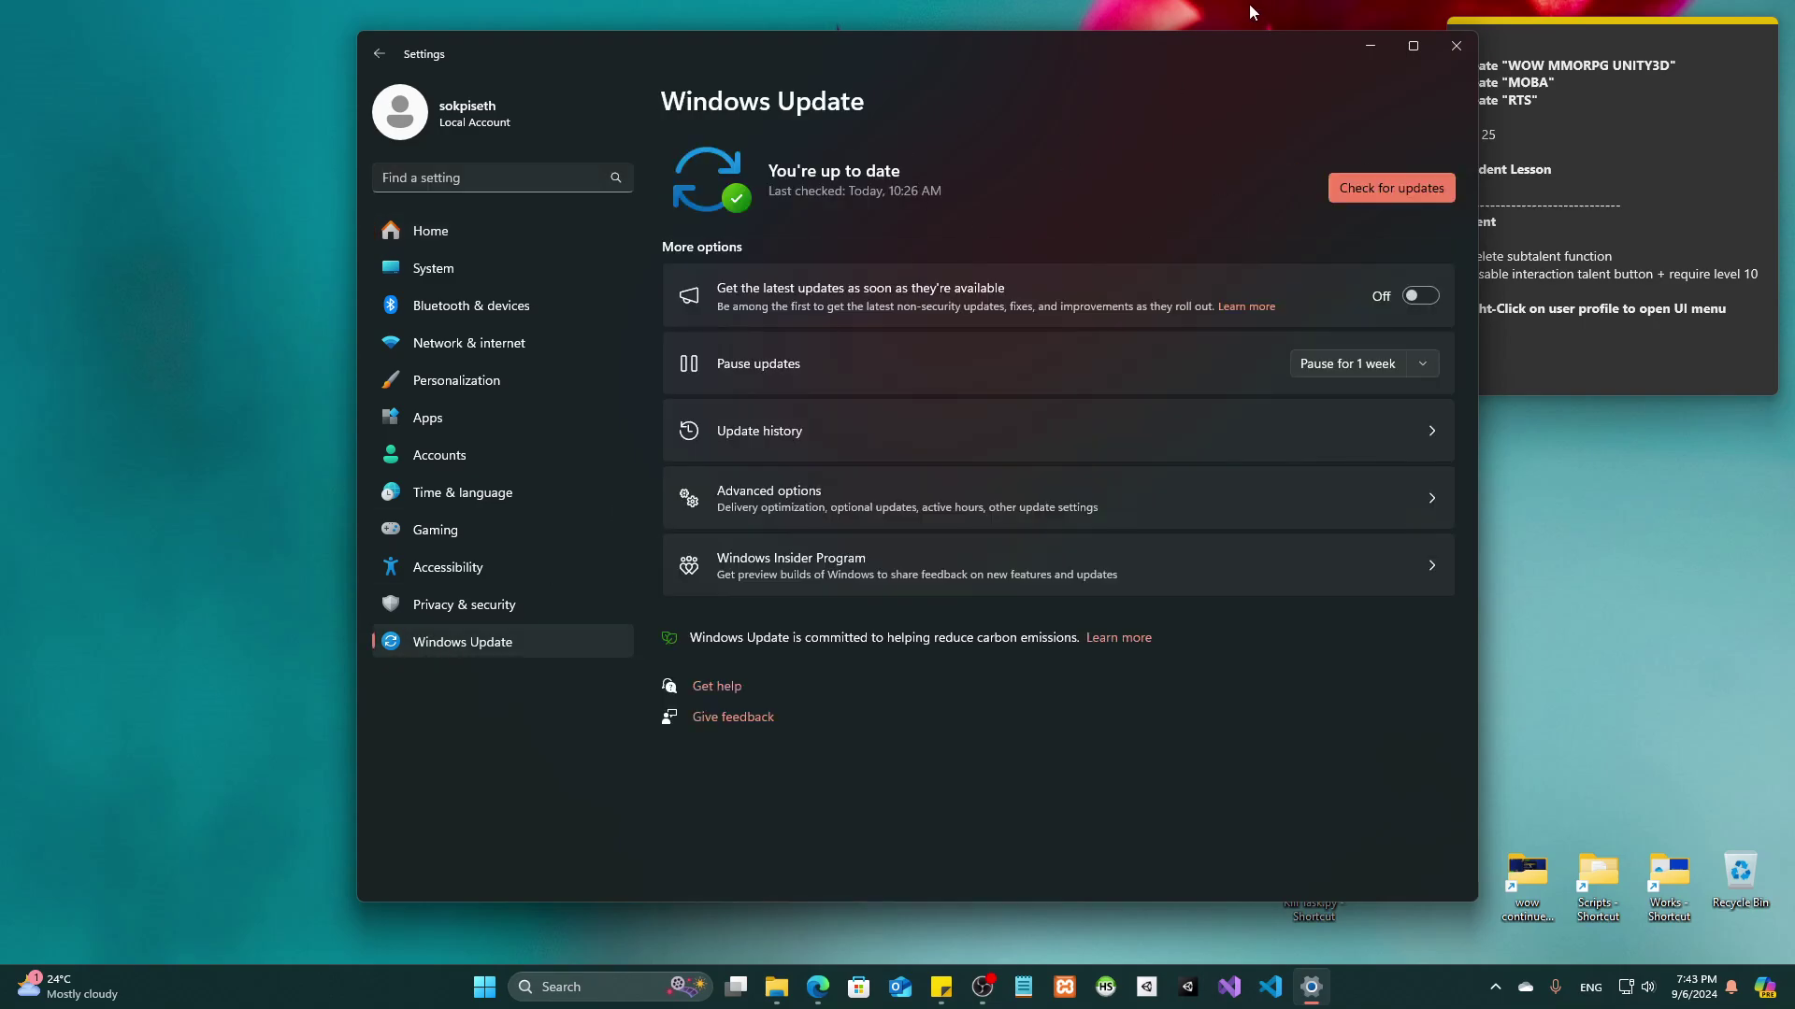
pyautogui.moveTo(1278, 56); pyautogui.dragTo(1049, 62)
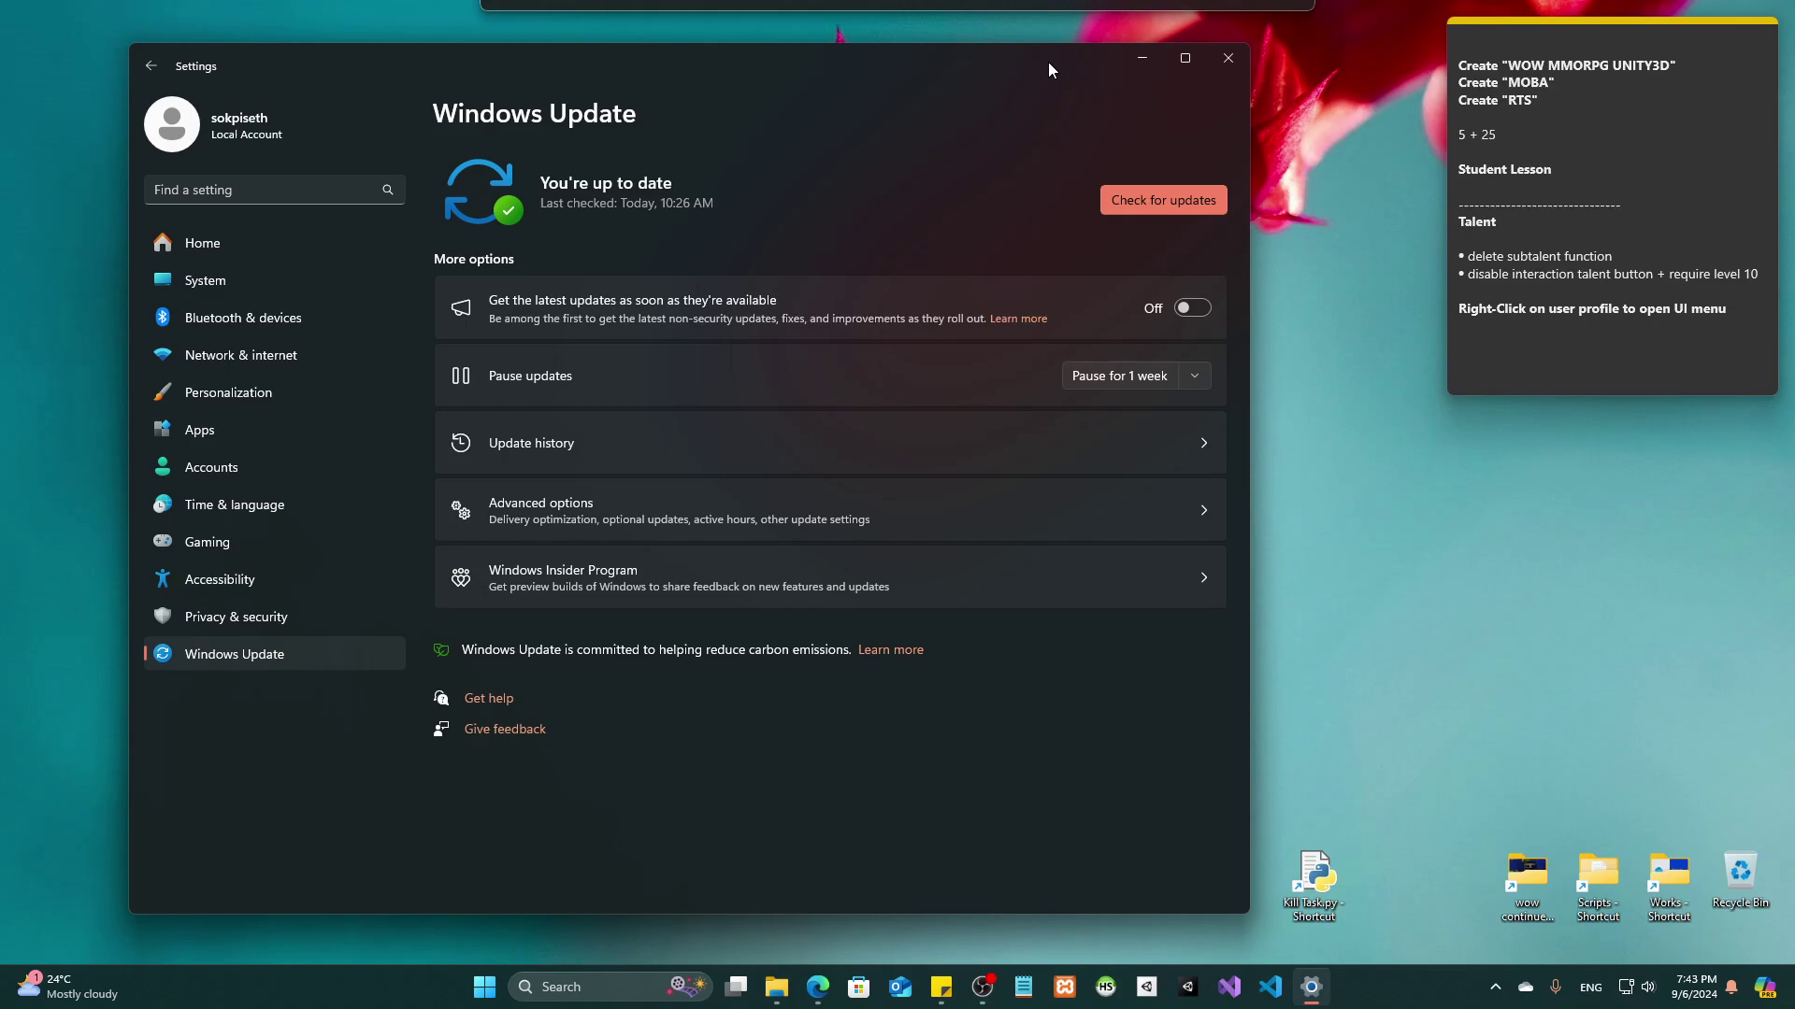
pyautogui.moveTo(1047, 62); pyautogui.dragTo(1047, 61)
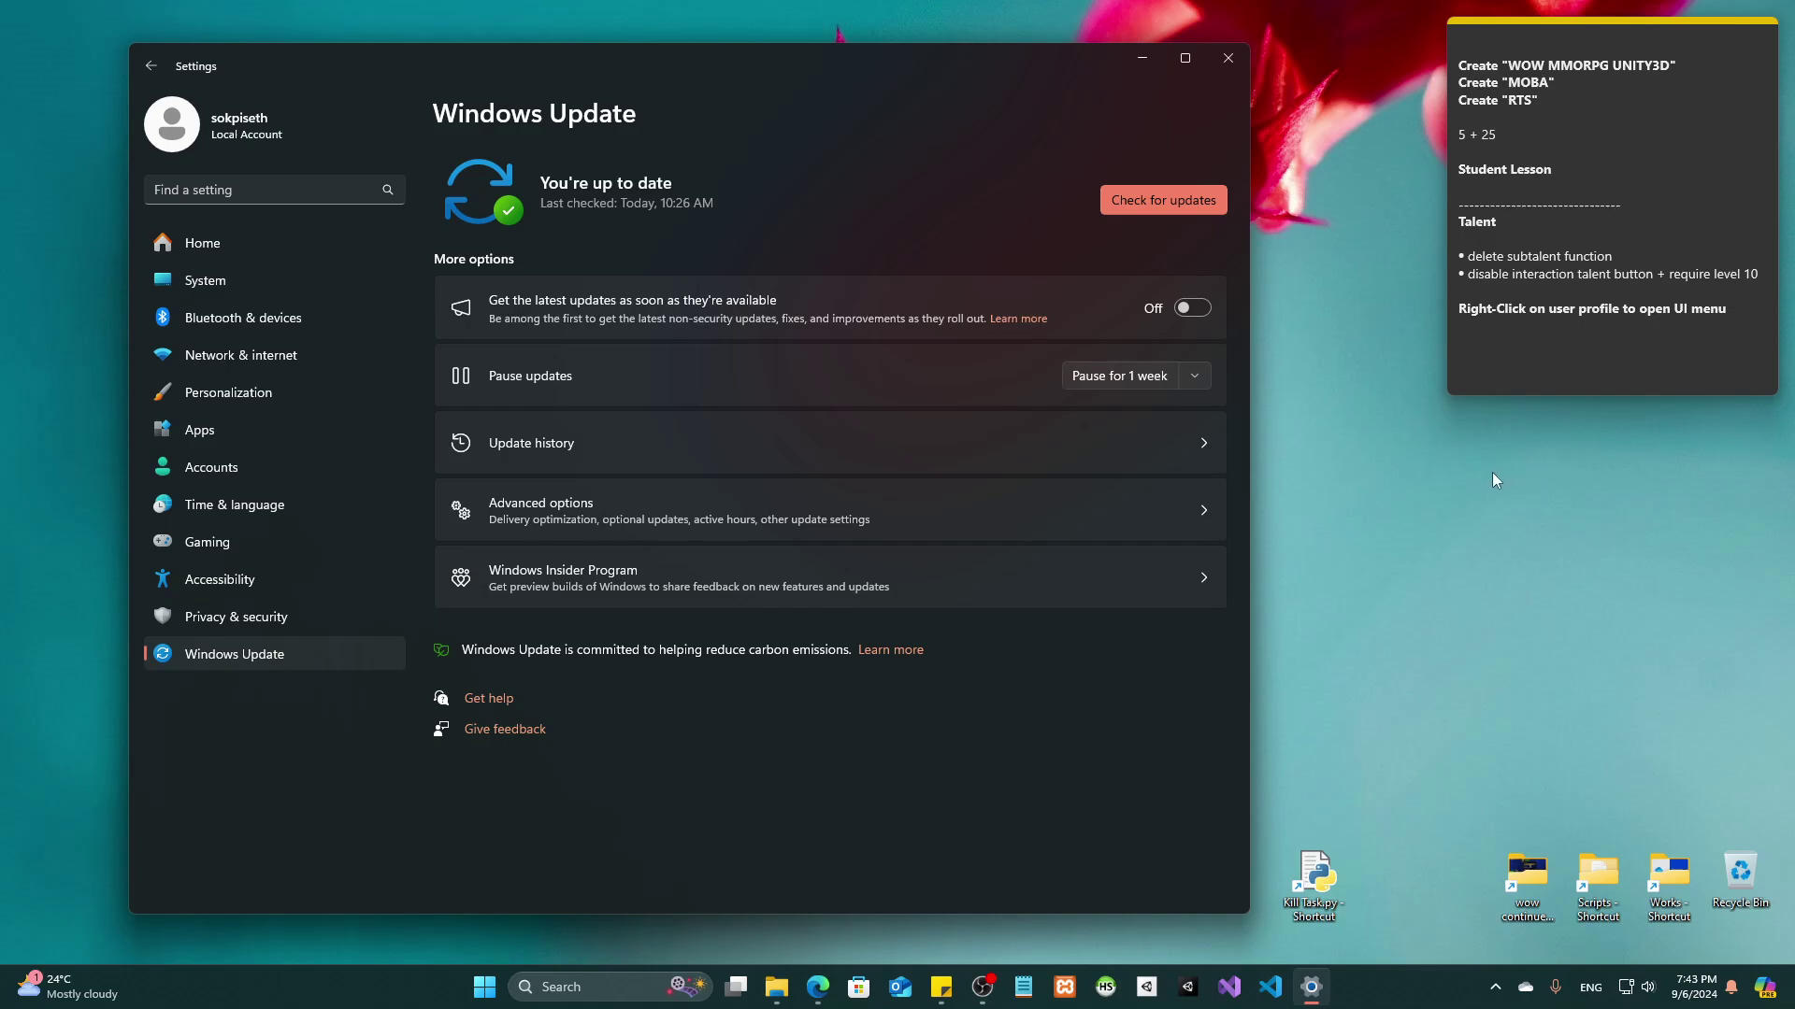
pyautogui.rightClick(1630, 648)
pyautogui.click(1547, 505)
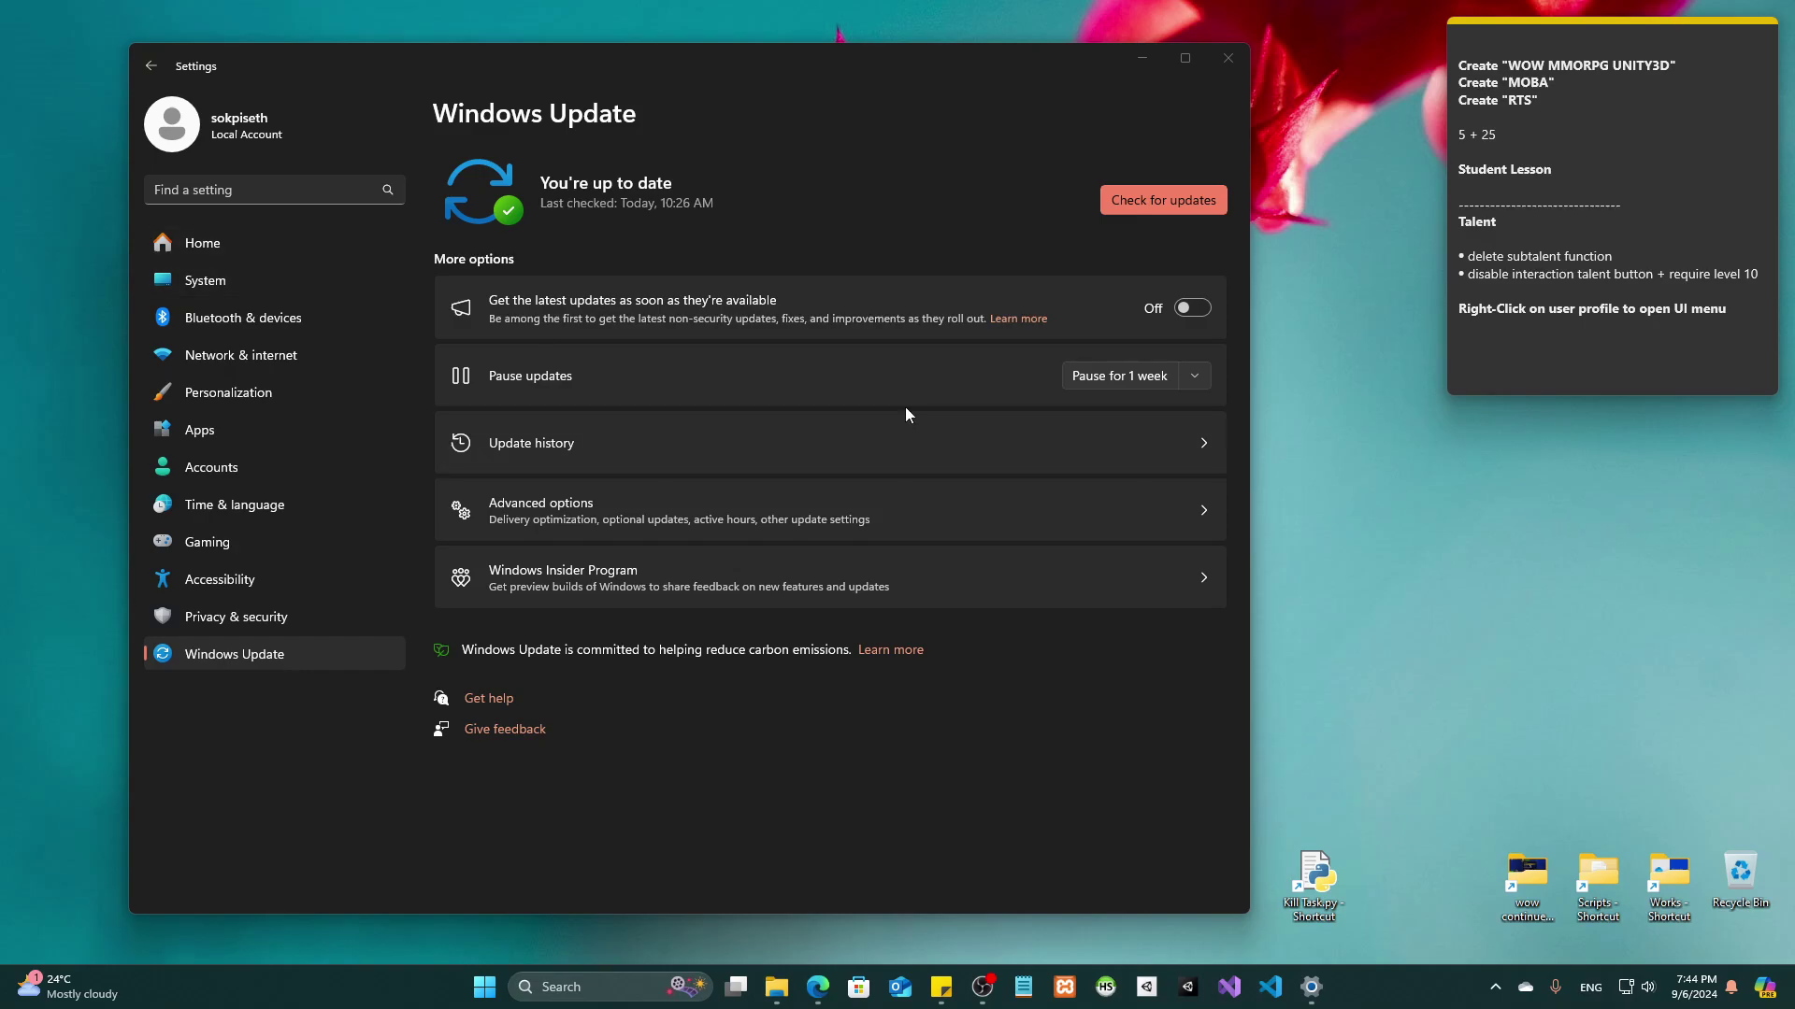
# View the lock screen options in the personalization settings and refresh the desktop
pyautogui.click(213, 391)
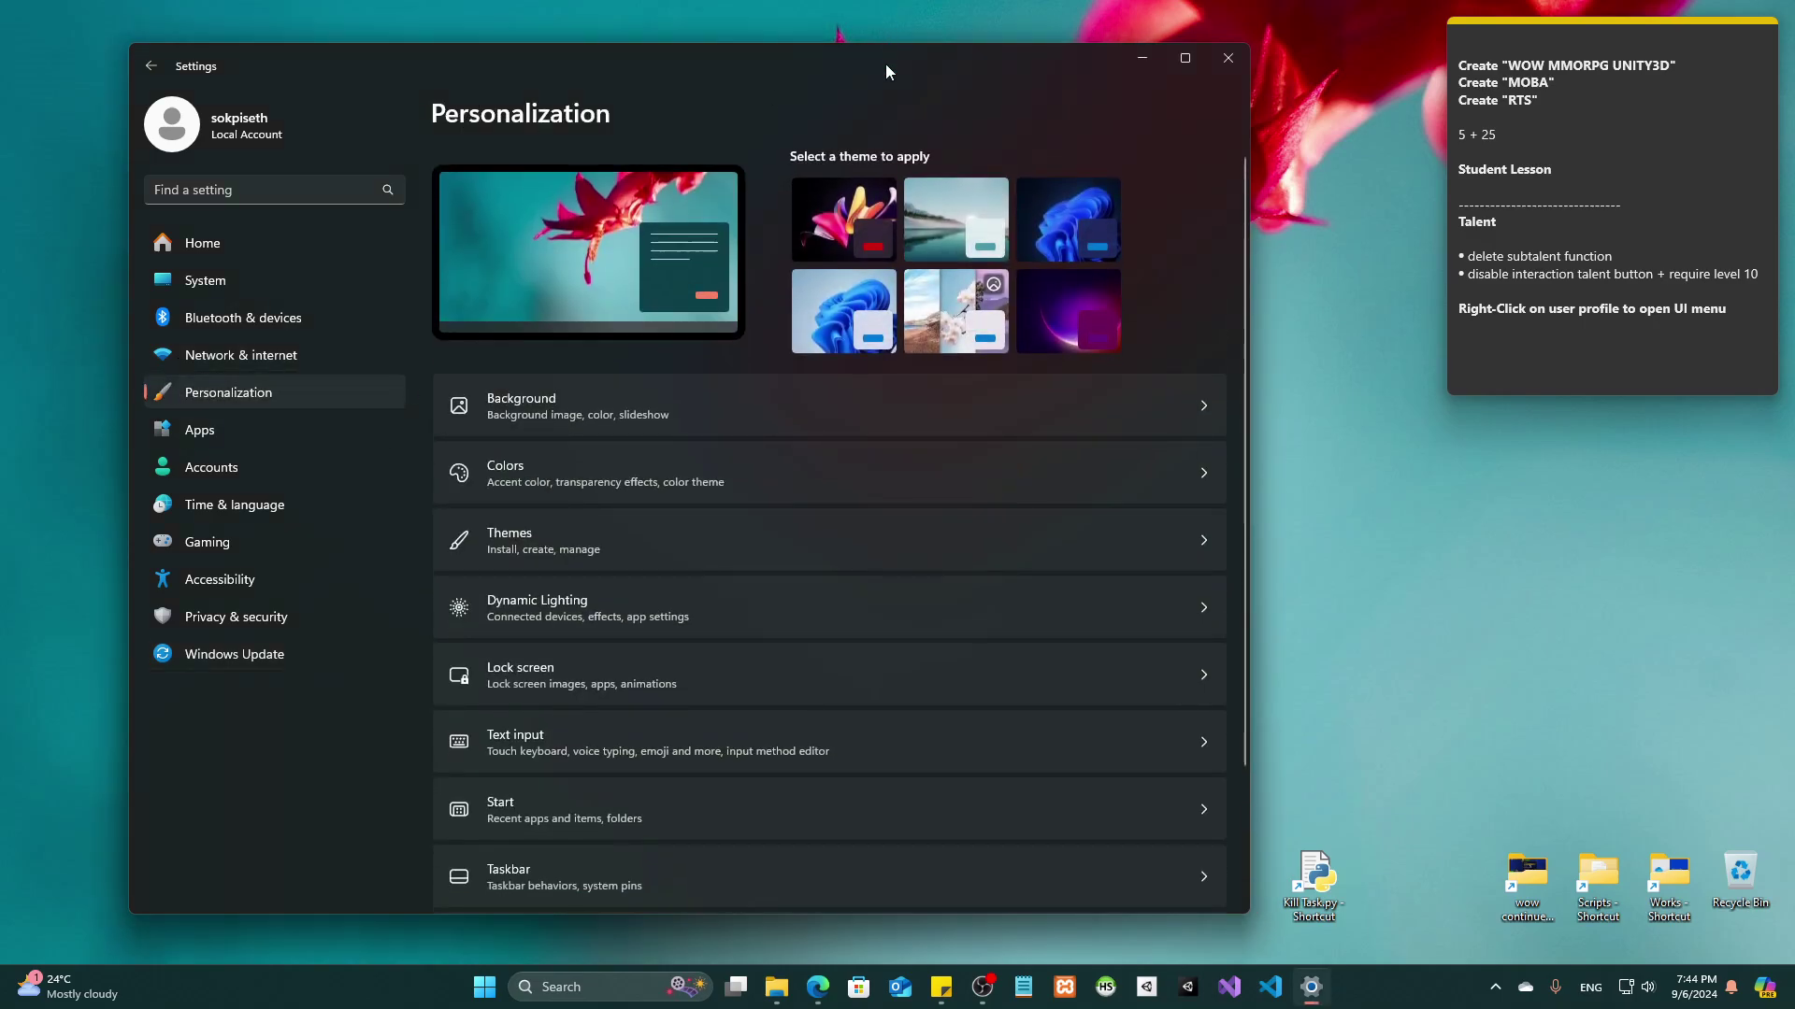
pyautogui.moveTo(886, 70); pyautogui.dragTo(968, 51)
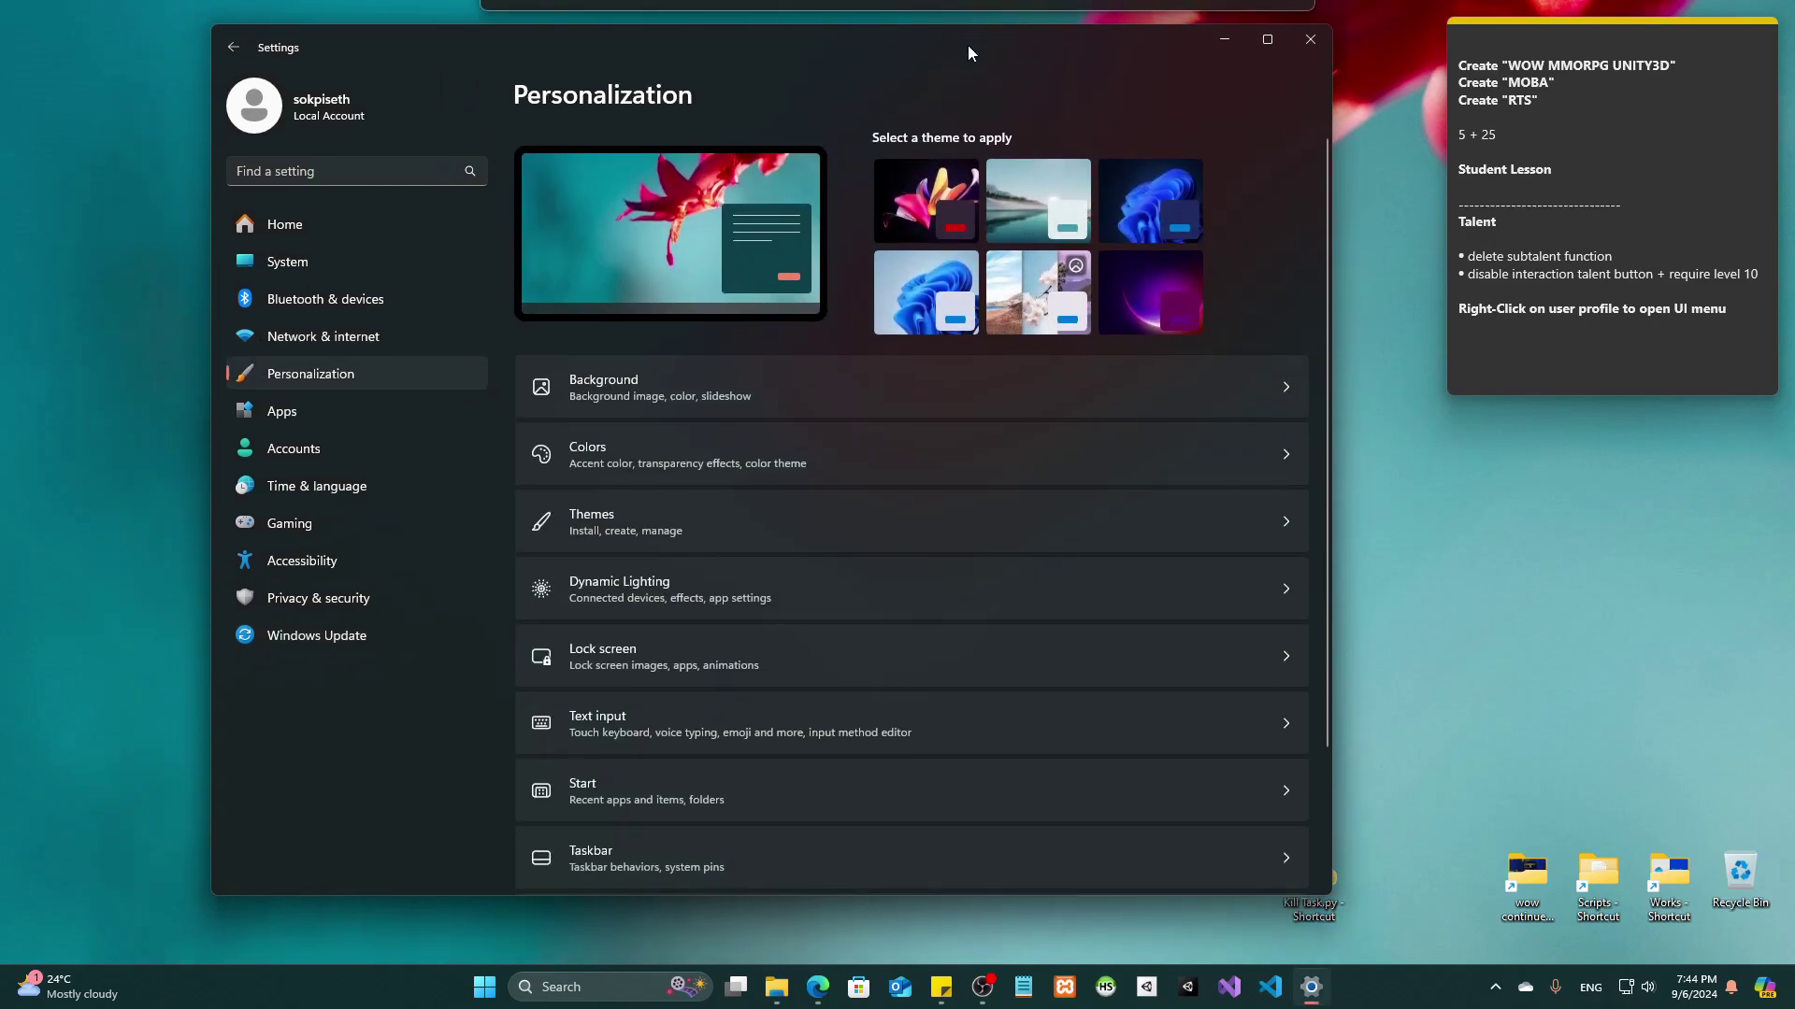
pyautogui.click(708, 669)
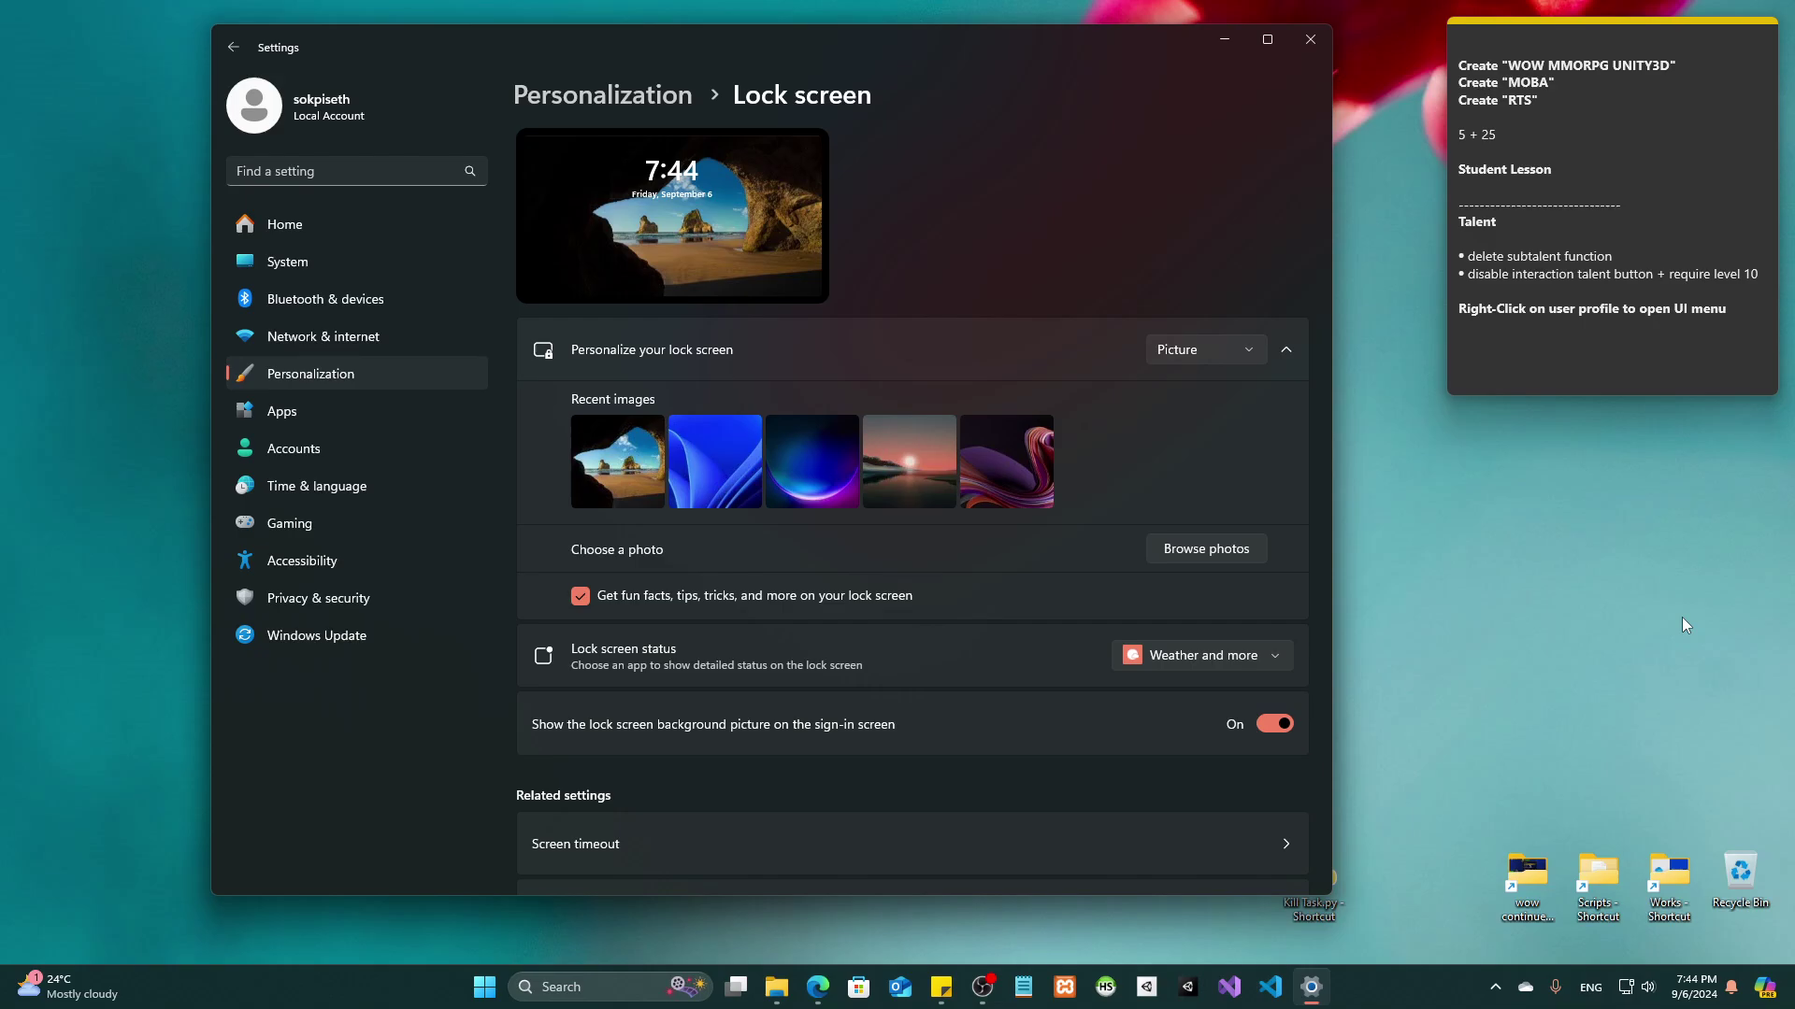
pyautogui.rightClick(1622, 603)
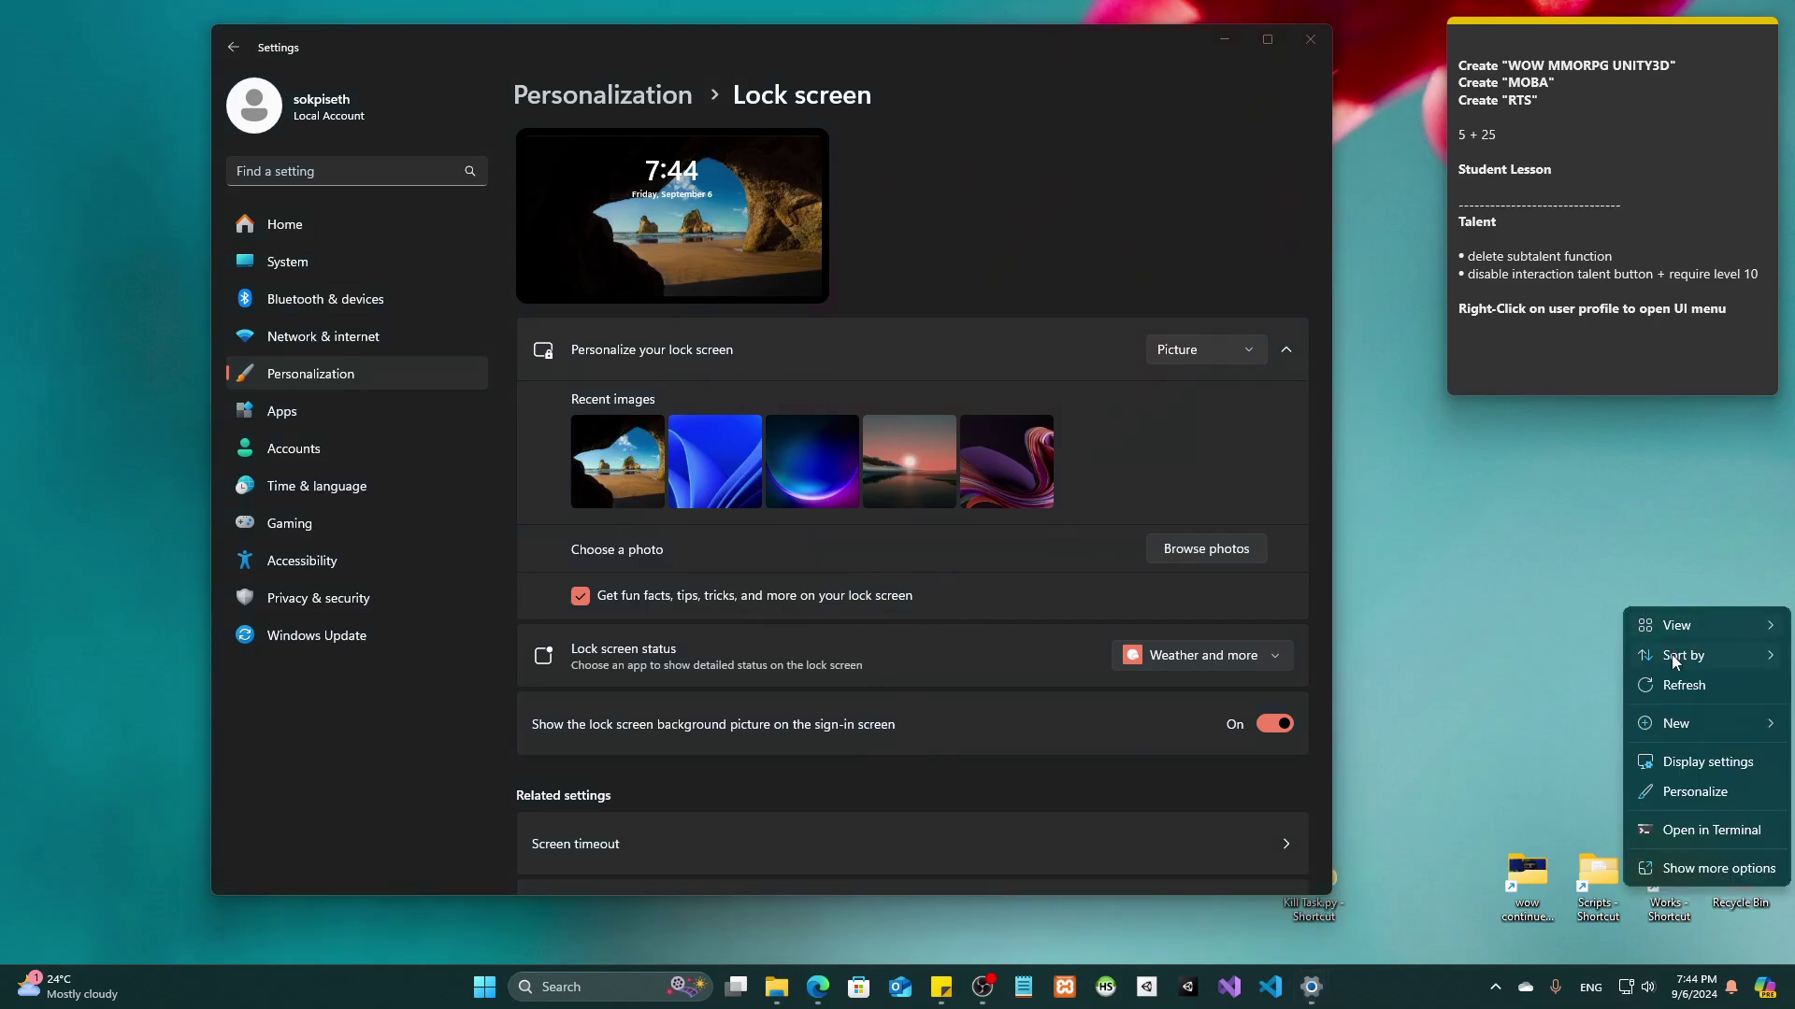
pyautogui.click(1682, 684)
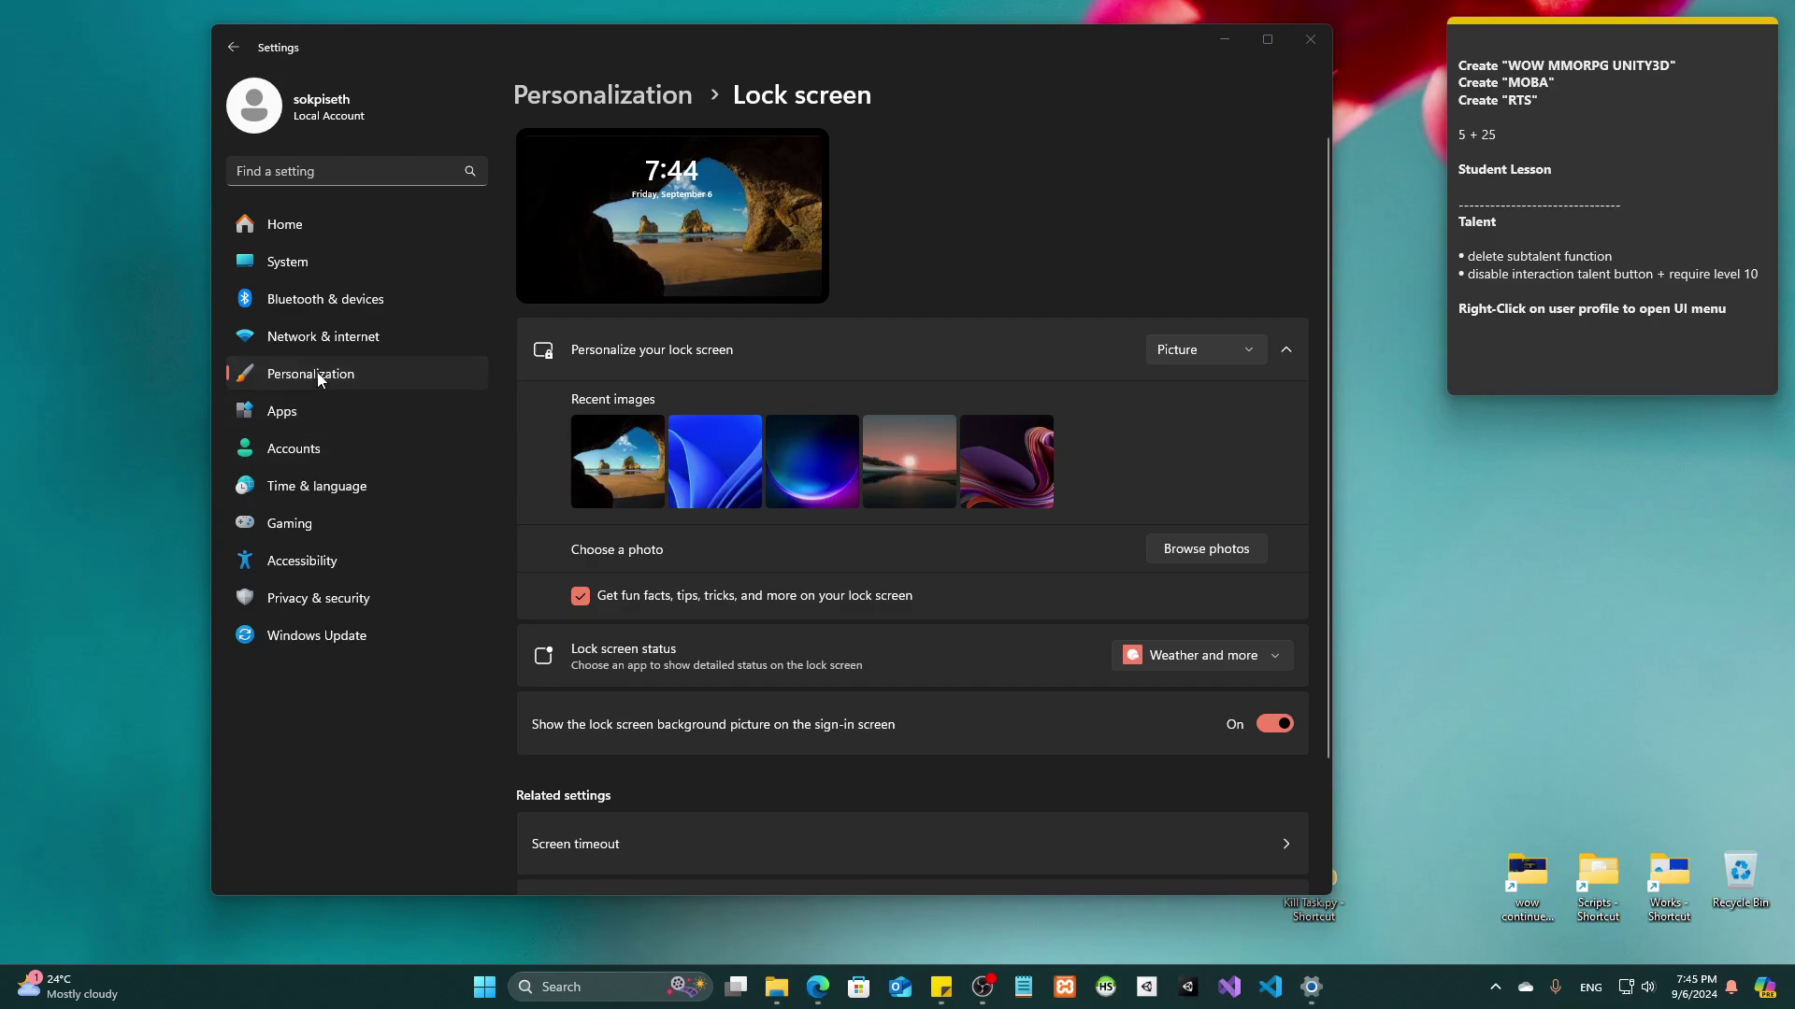
# Return to the Windows Update page and write the note "KB10000189 - Stuck 99%" in Notepad, selecting the whole text
pyautogui.click(301, 637)
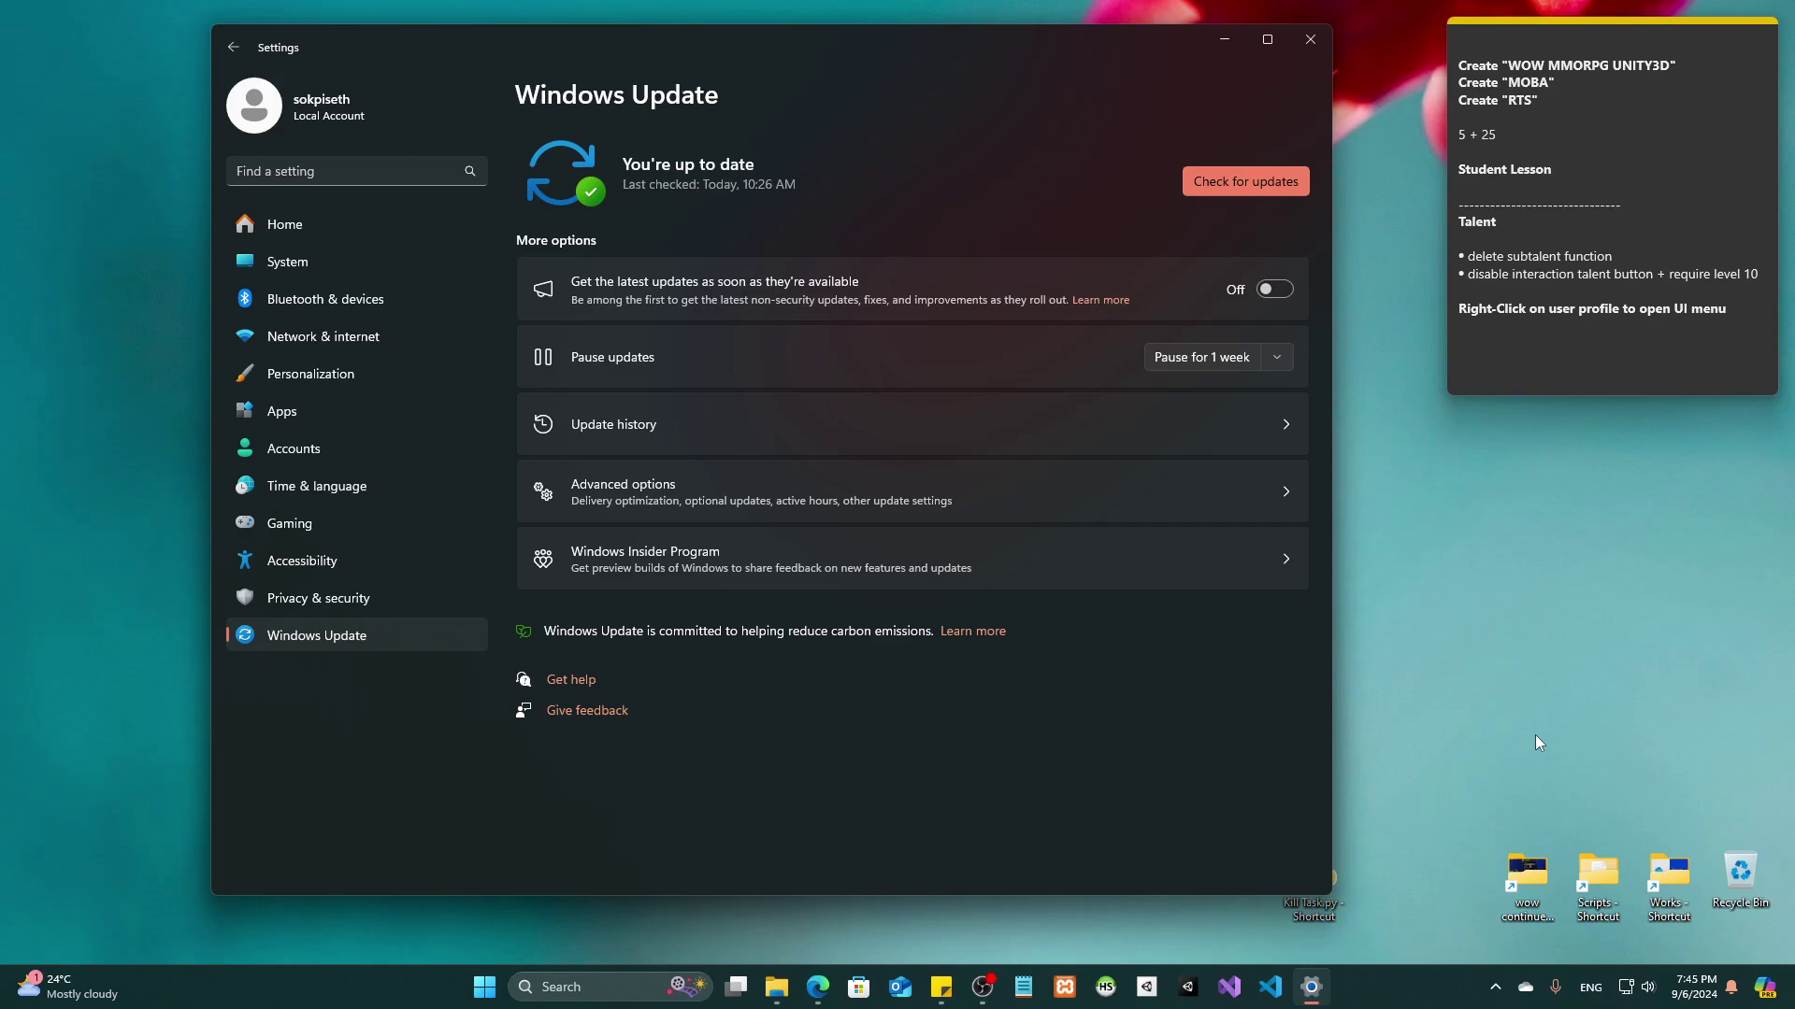
pyautogui.click(1024, 986)
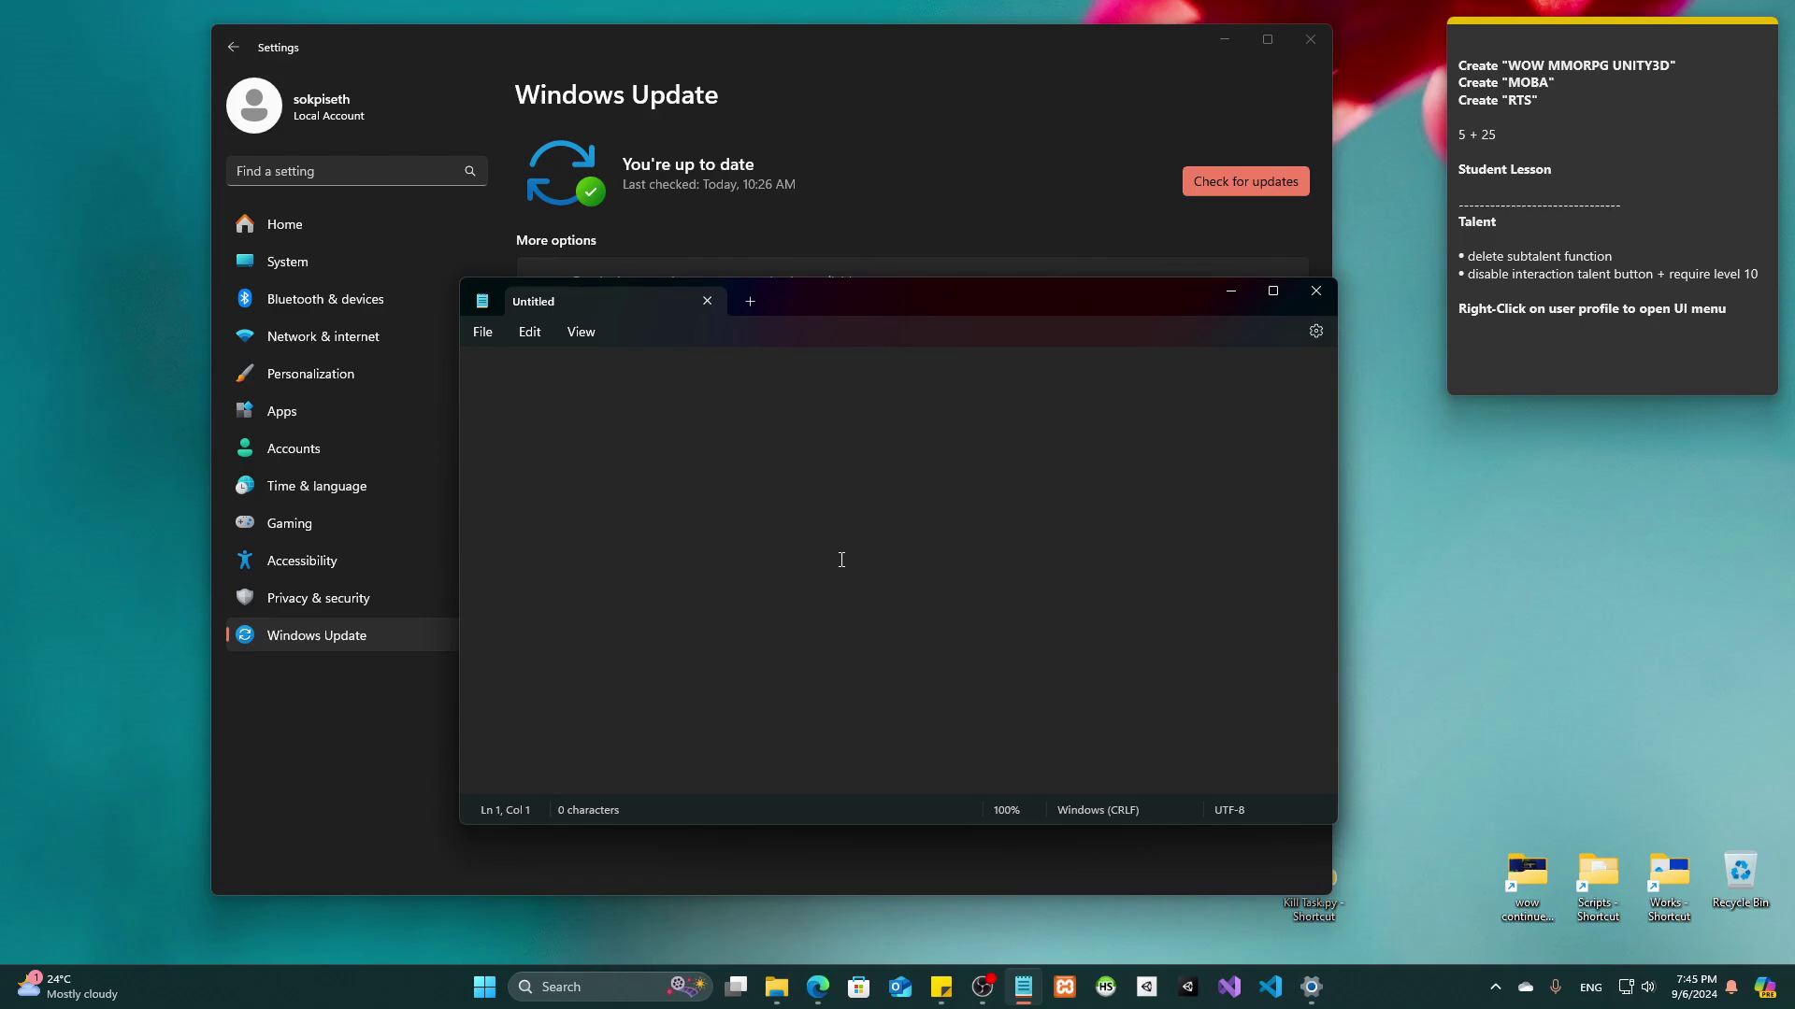
pyautogui.write('KB10000')
pyautogui.write('189 - S')
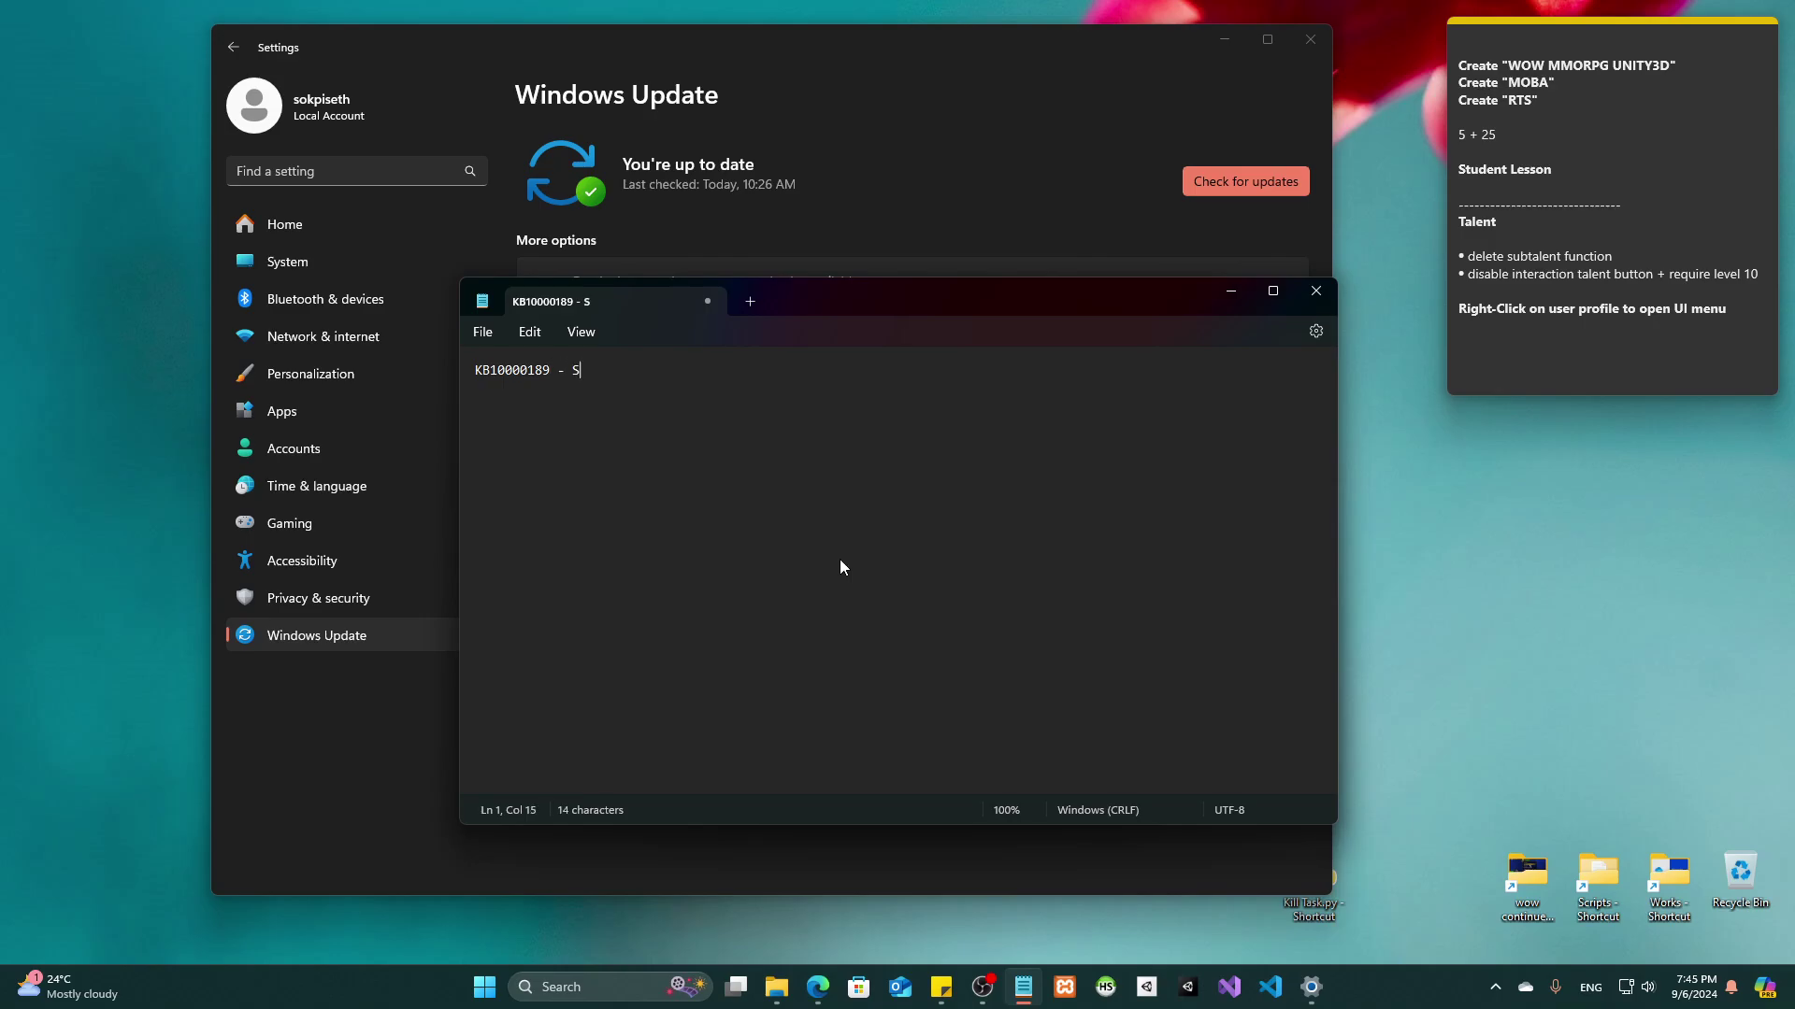
pyautogui.write('tuck 99%')
pyautogui.hotkey('ctrl', 'a')
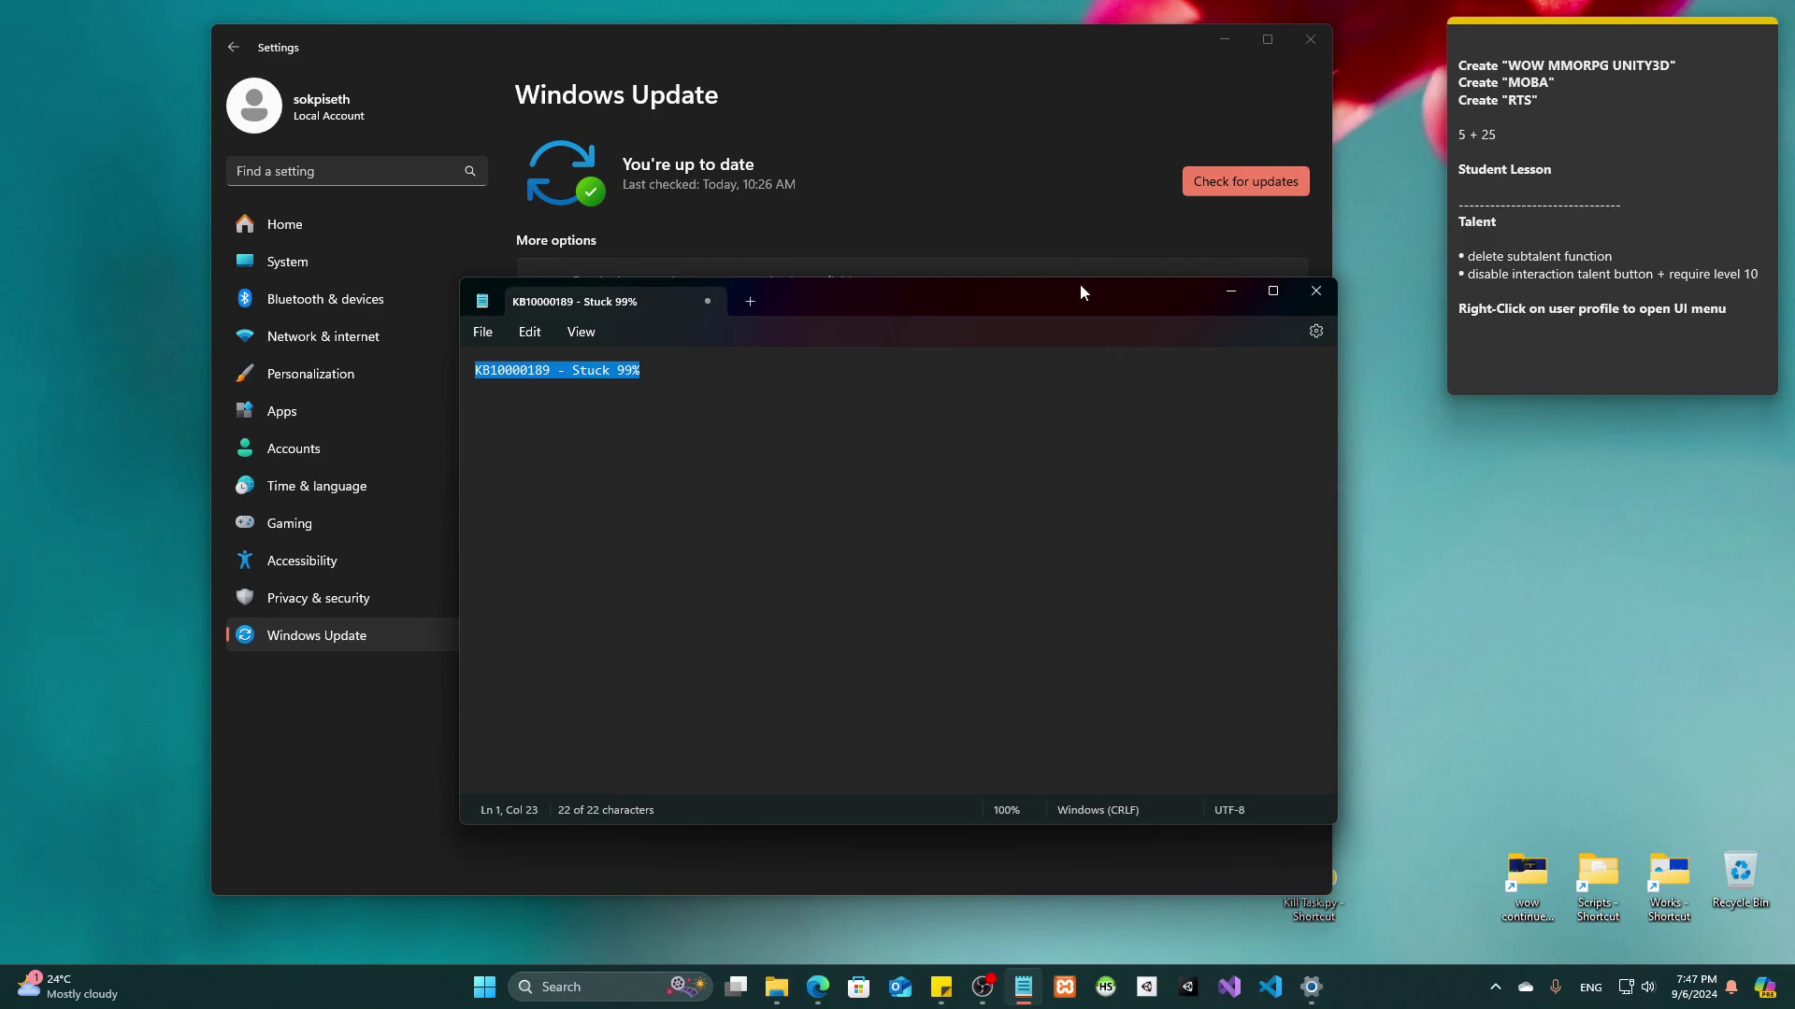
pyautogui.moveTo(1080, 292); pyautogui.dragTo(1142, 243)
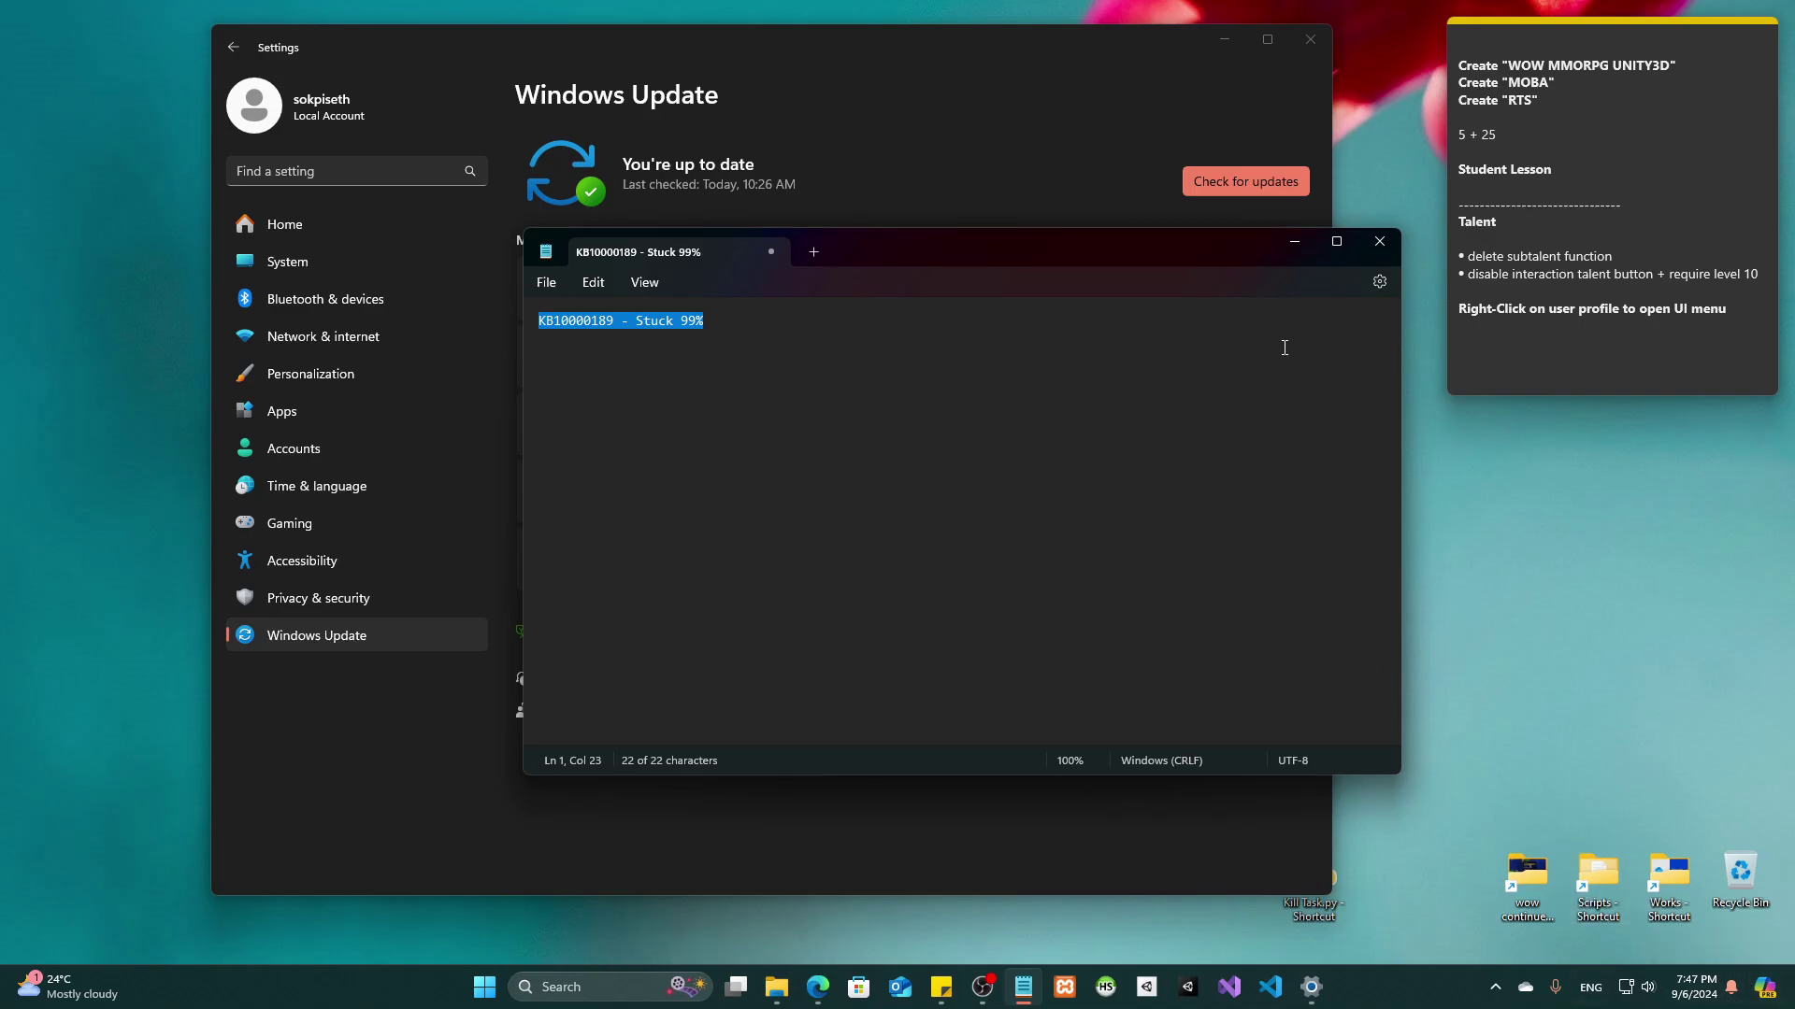
# Refresh the desktop twice
pyautogui.rightClick(1485, 453)
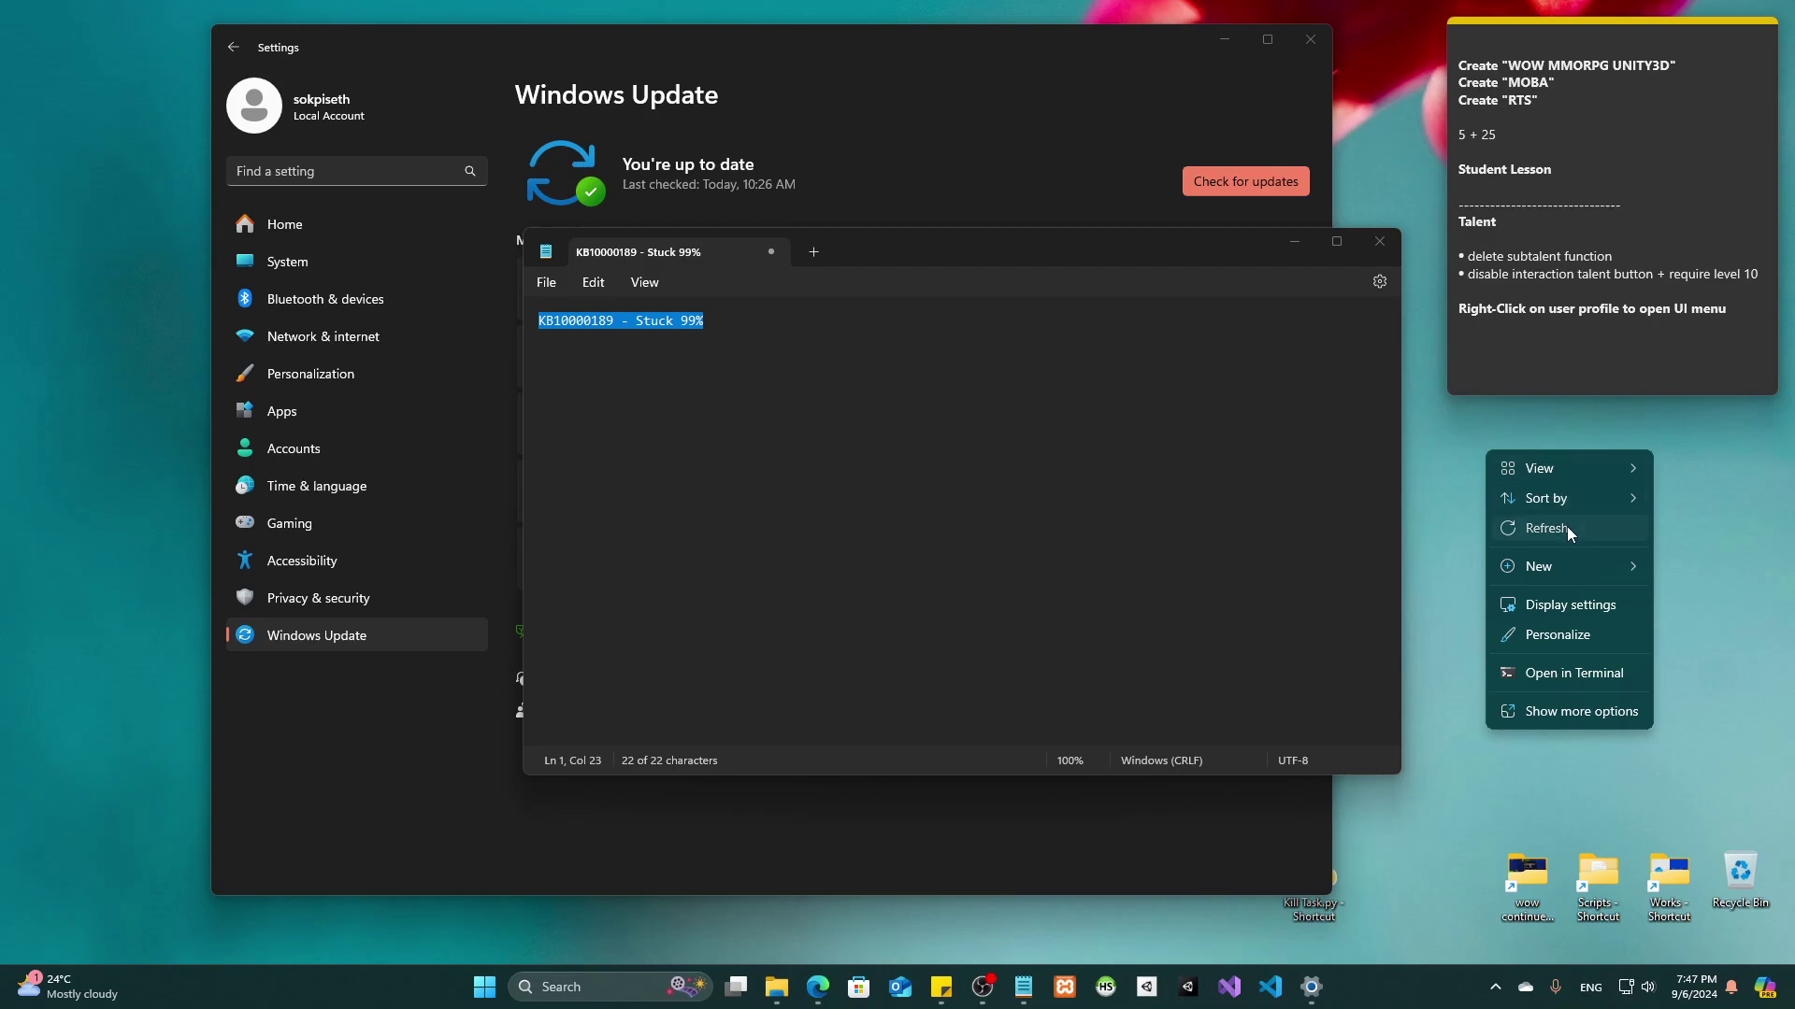
pyautogui.click(1568, 529)
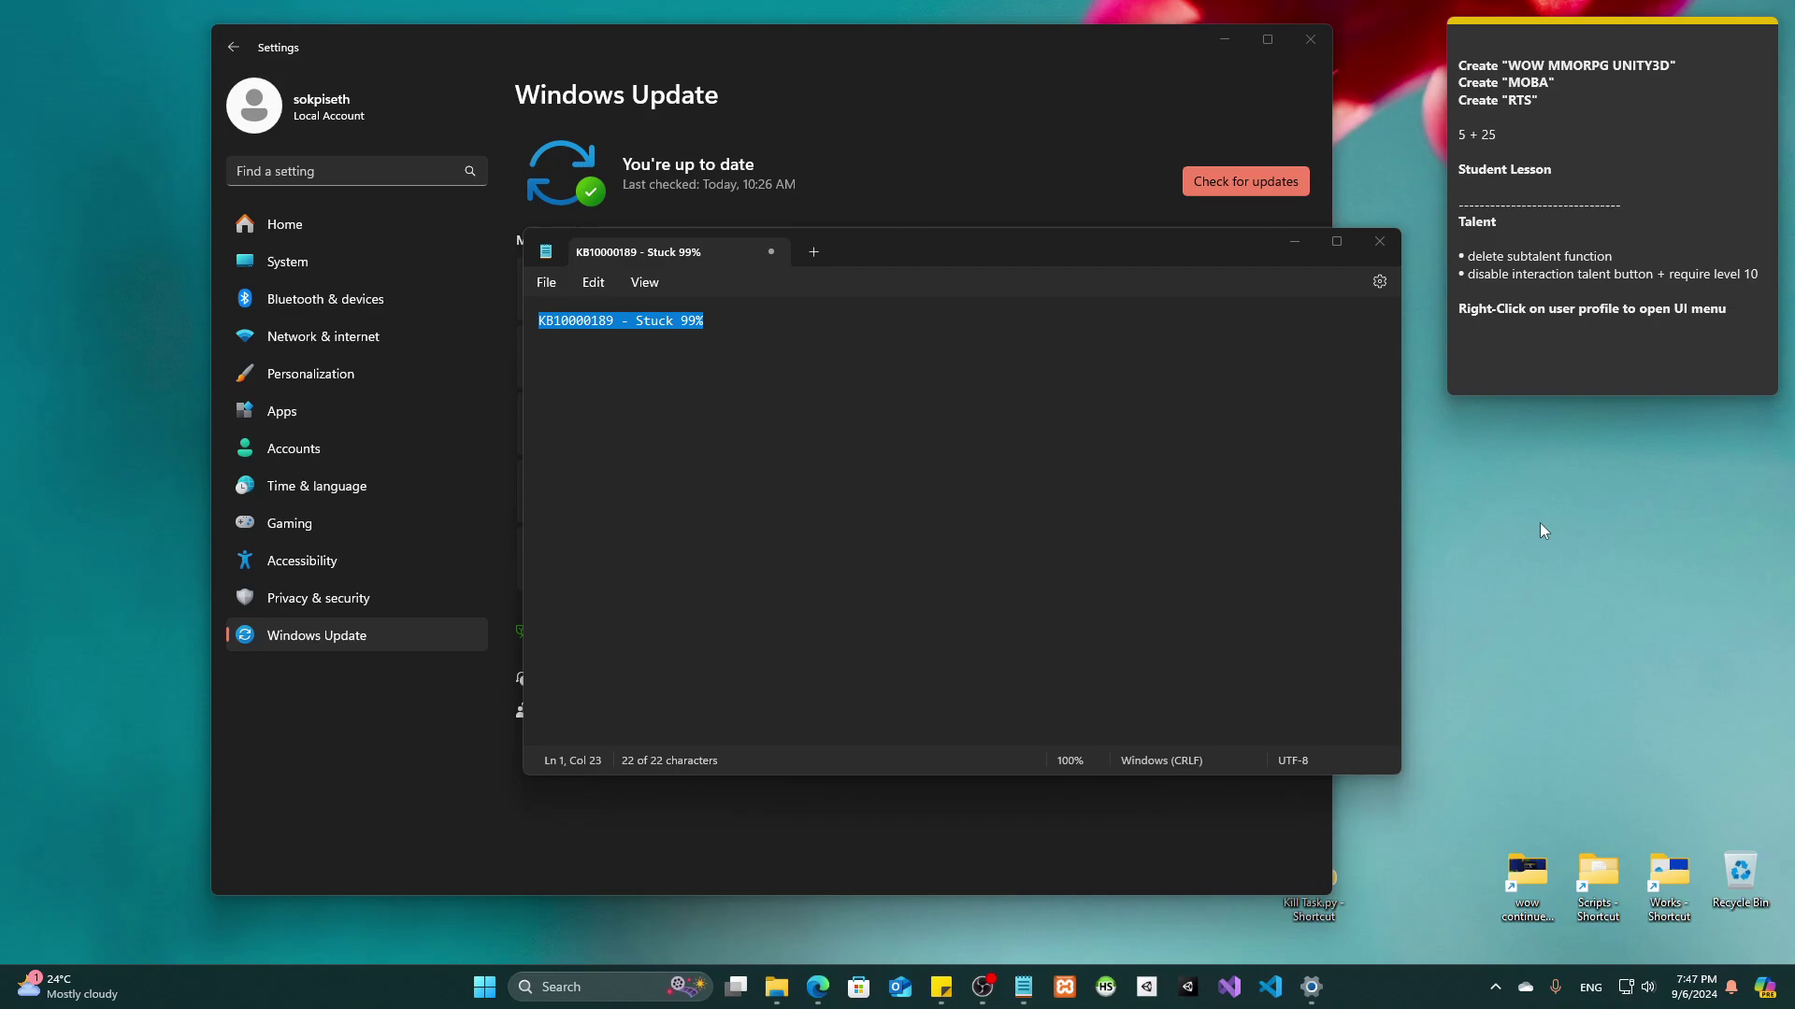
pyautogui.rightClick(1539, 524)
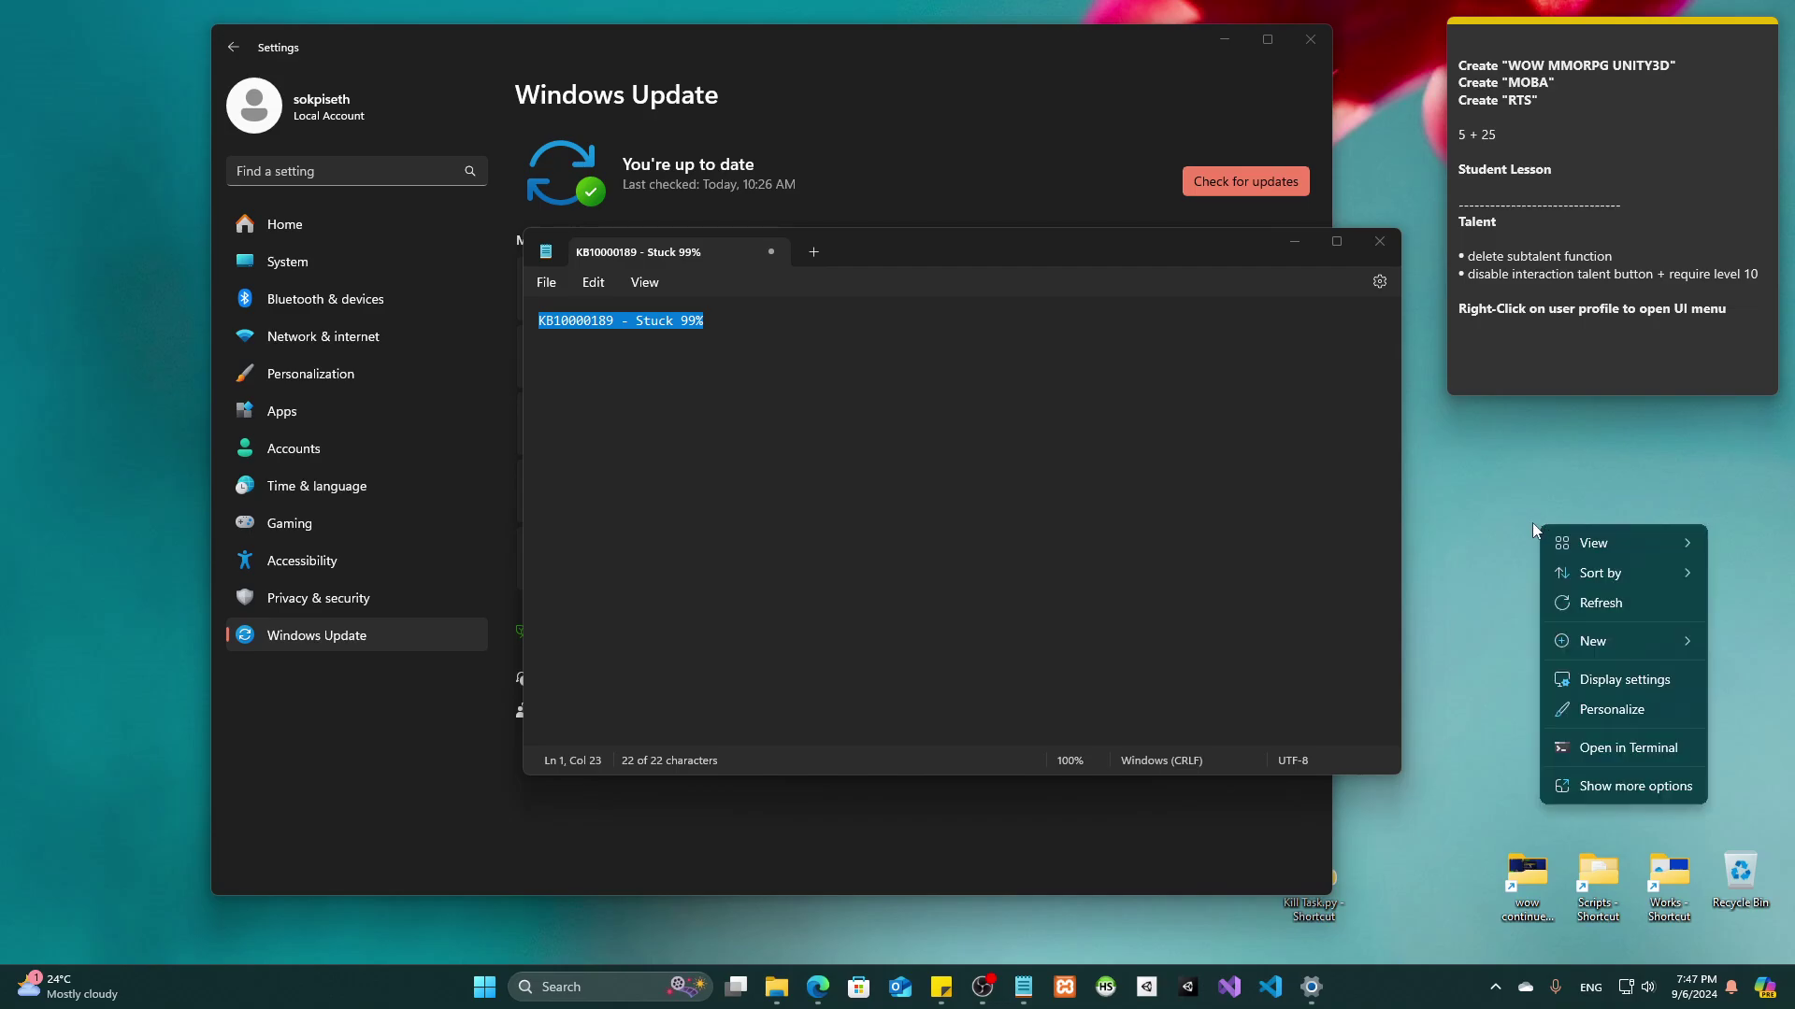
pyautogui.click(1580, 603)
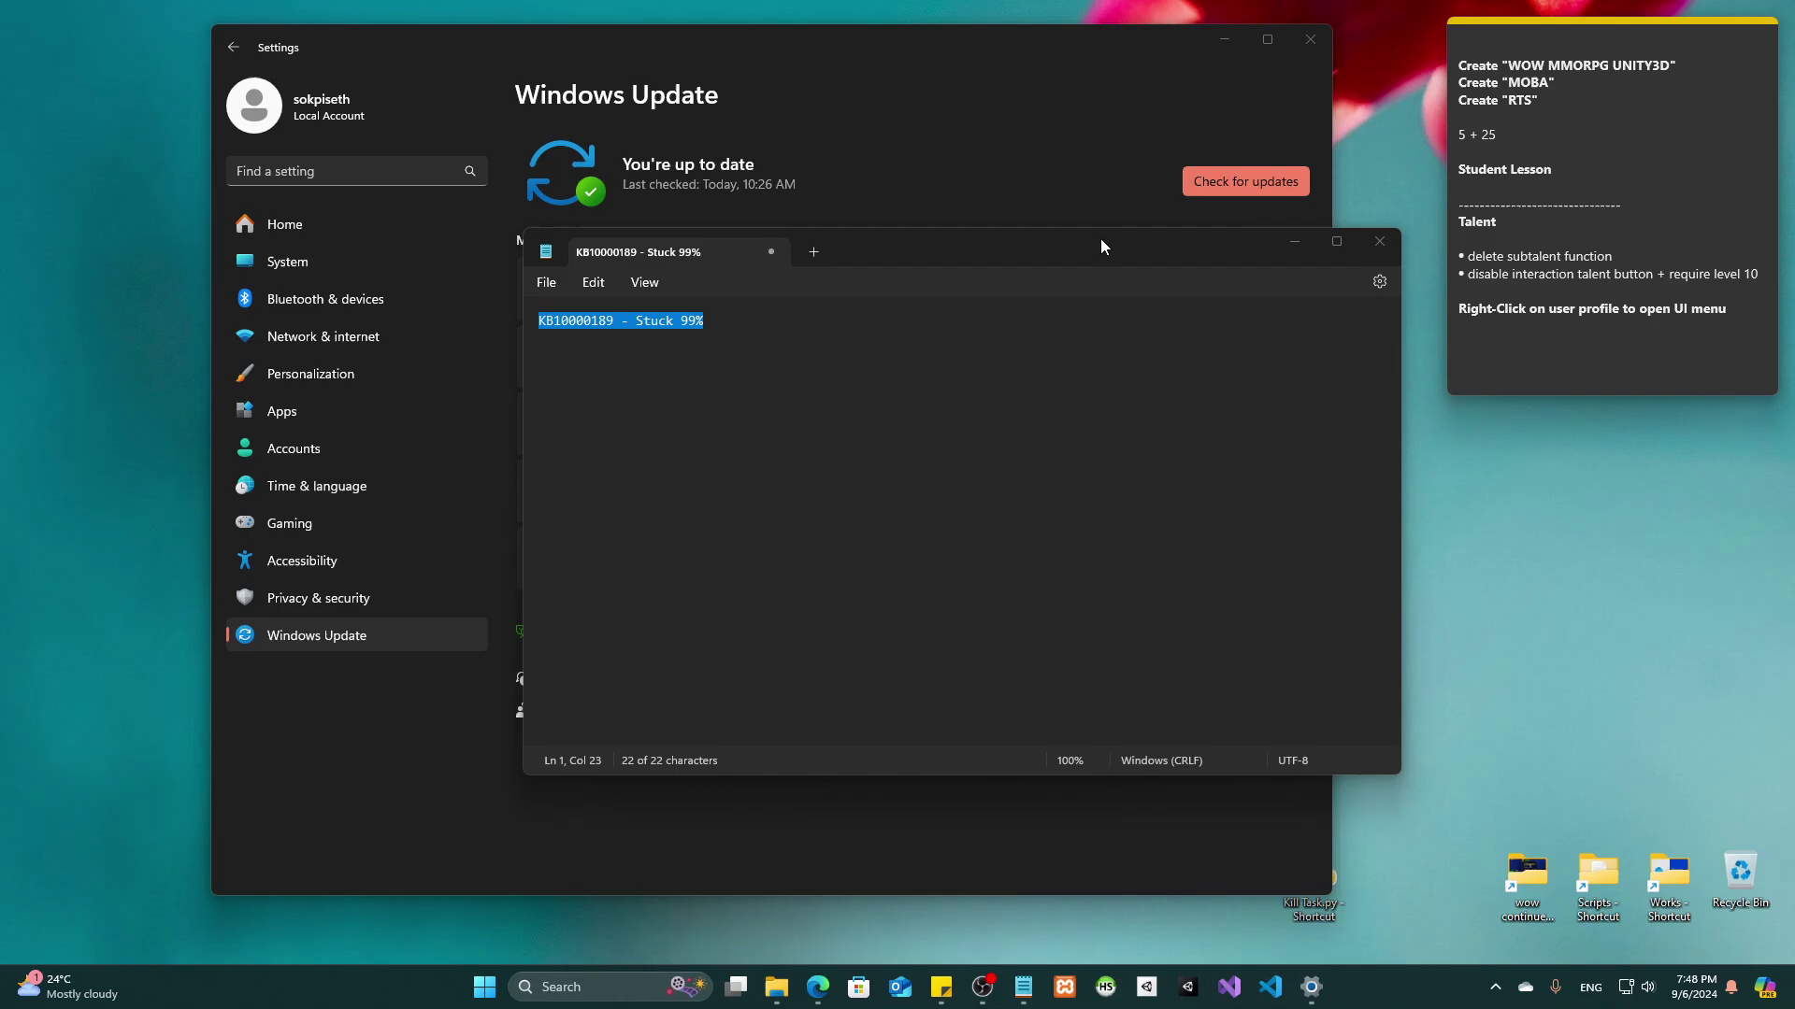
# Discard the Notepad note without saving, close Notepad, and move the Settings window farther from the sticky note
pyautogui.moveTo(1101, 238); pyautogui.dragTo(1337, 420)
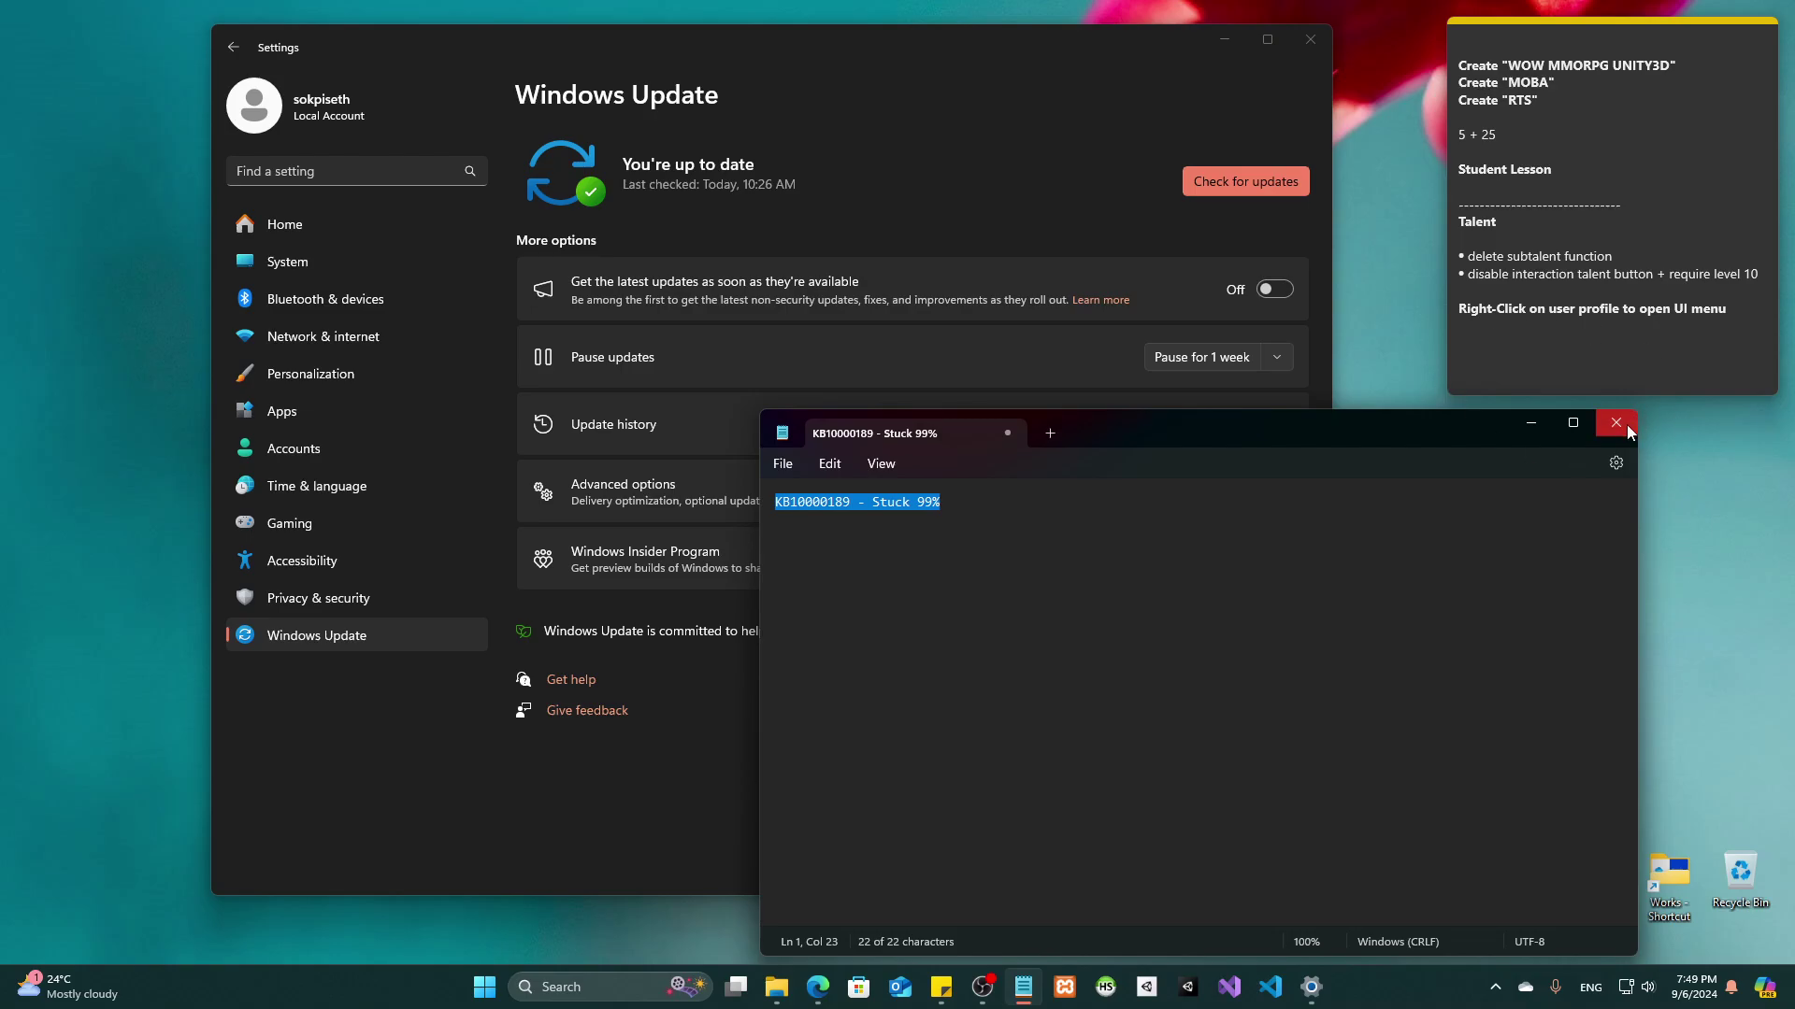
pyautogui.click(1050, 433)
pyautogui.click(1018, 433)
pyautogui.click(1008, 434)
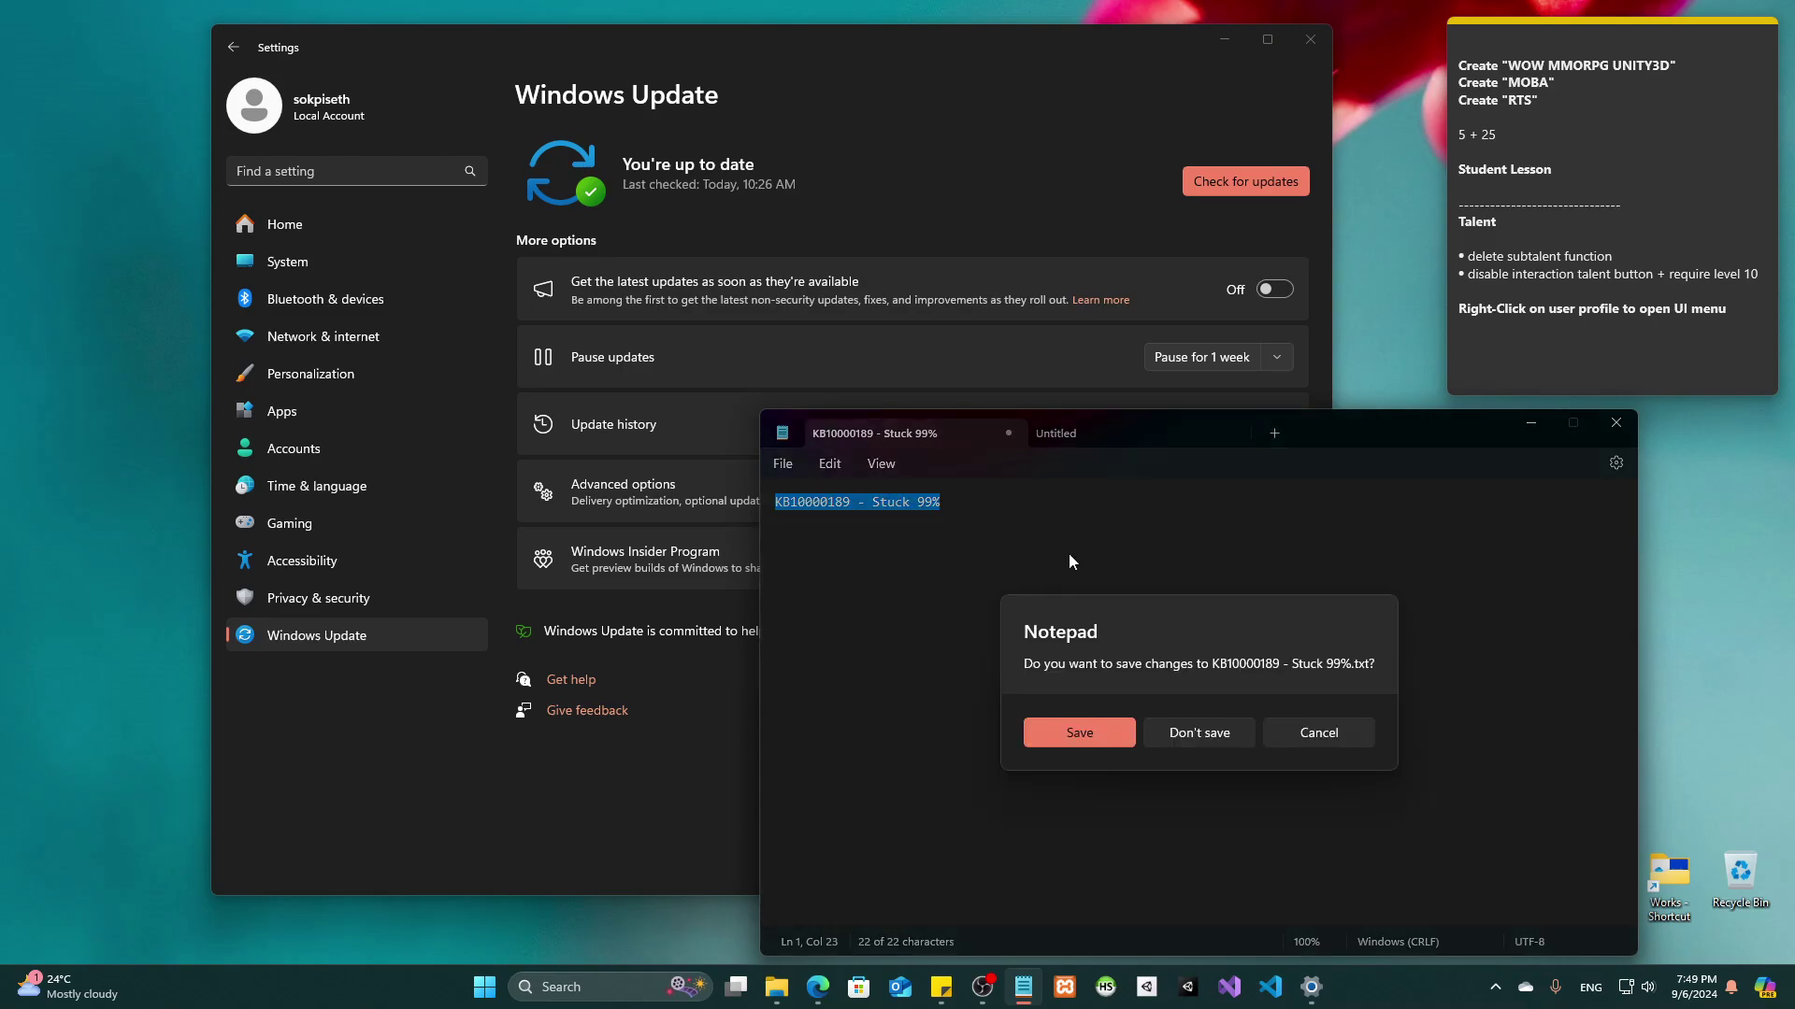
pyautogui.click(1211, 737)
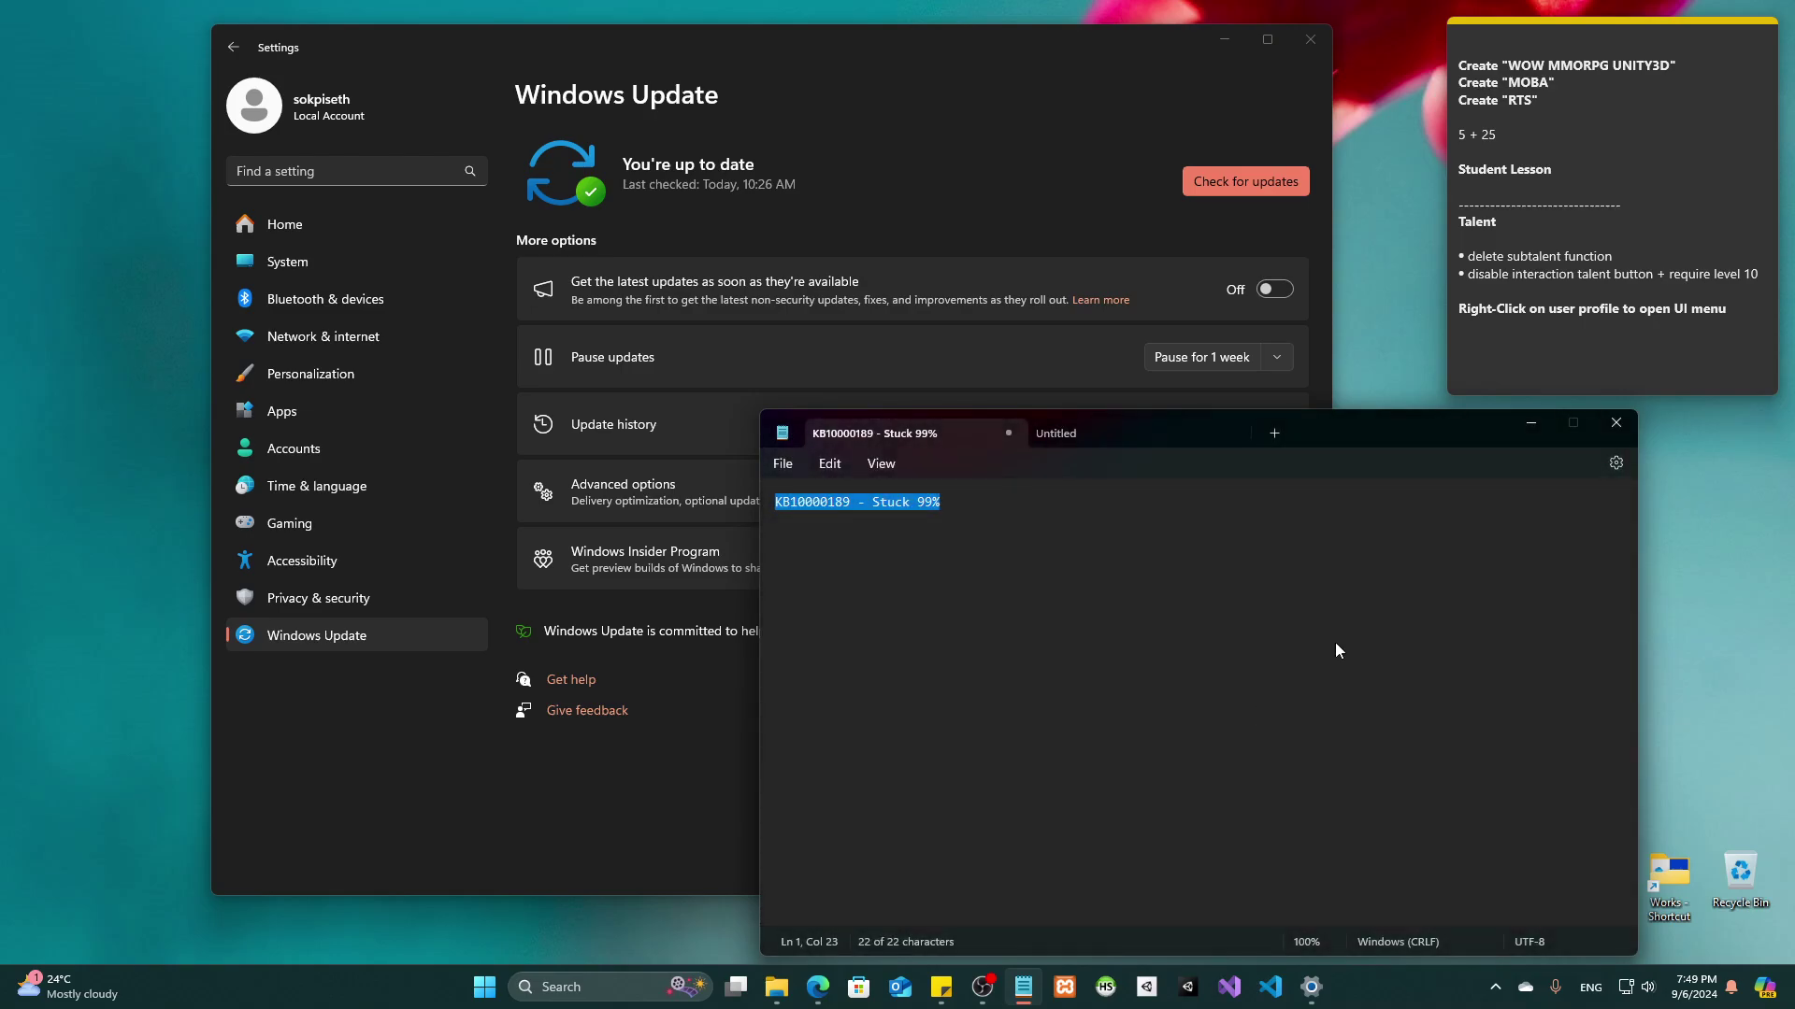
pyautogui.click(1618, 424)
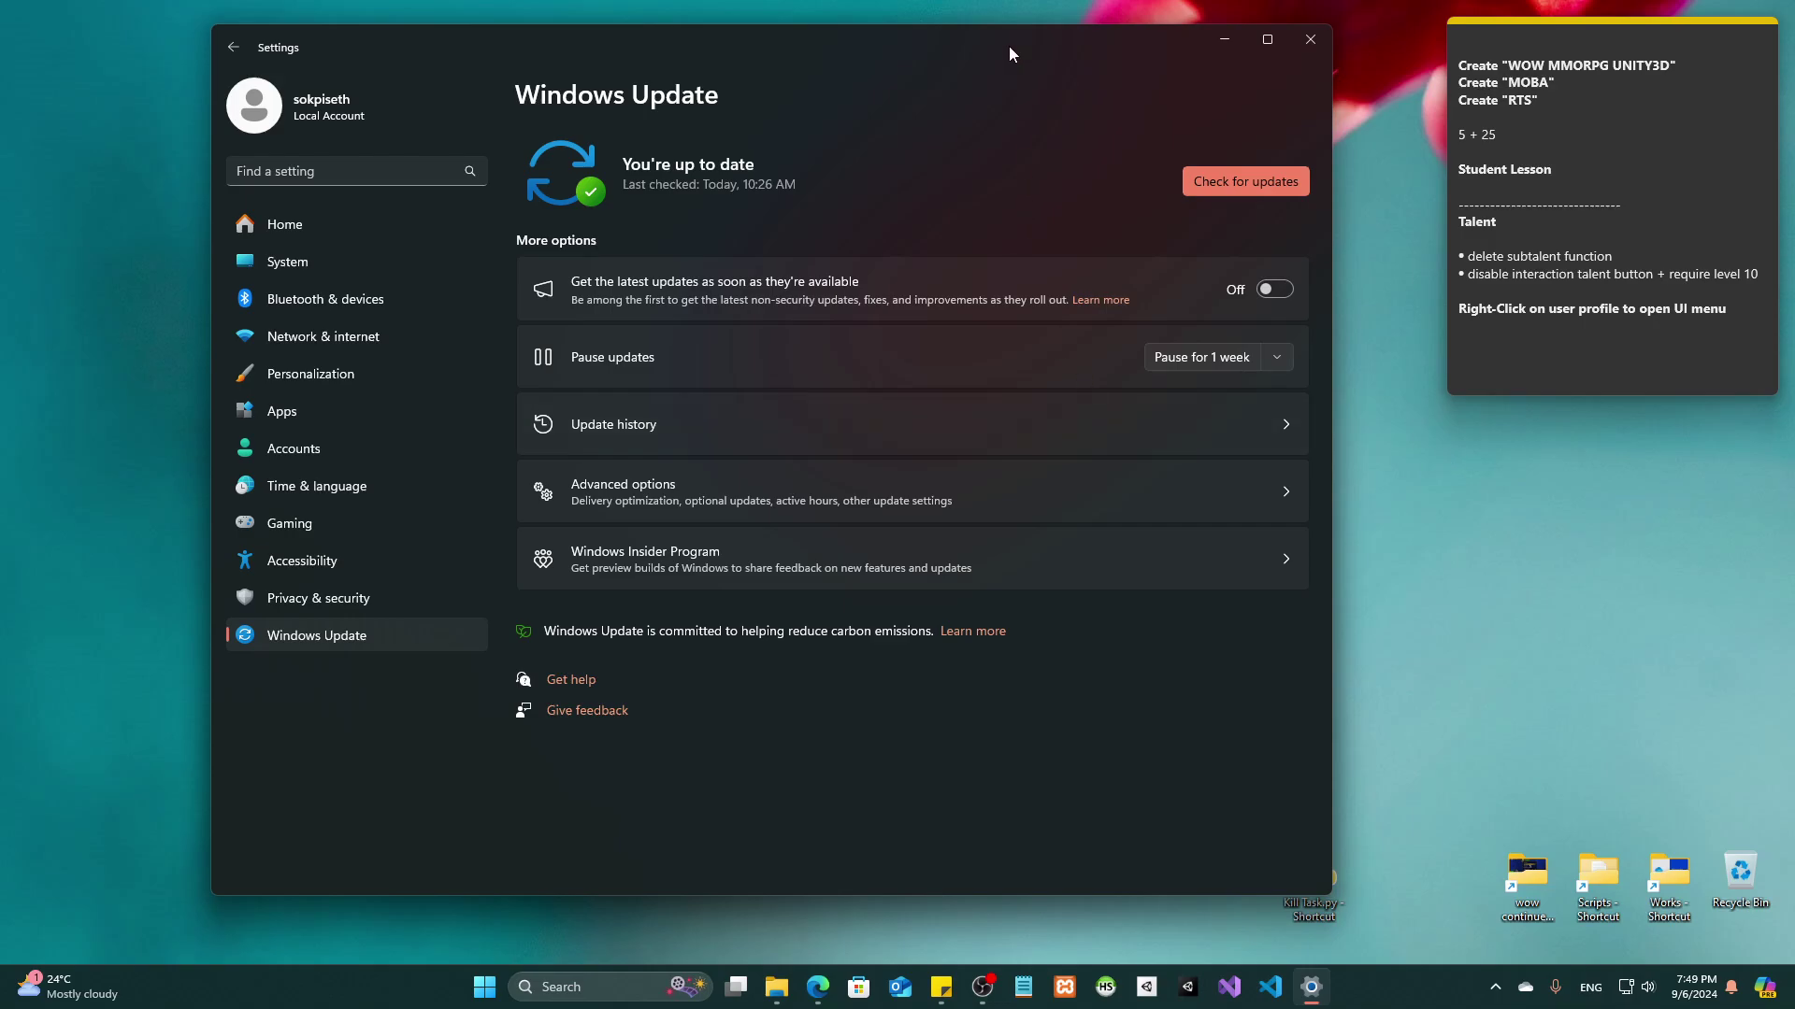
pyautogui.moveTo(1008, 46); pyautogui.dragTo(901, 48)
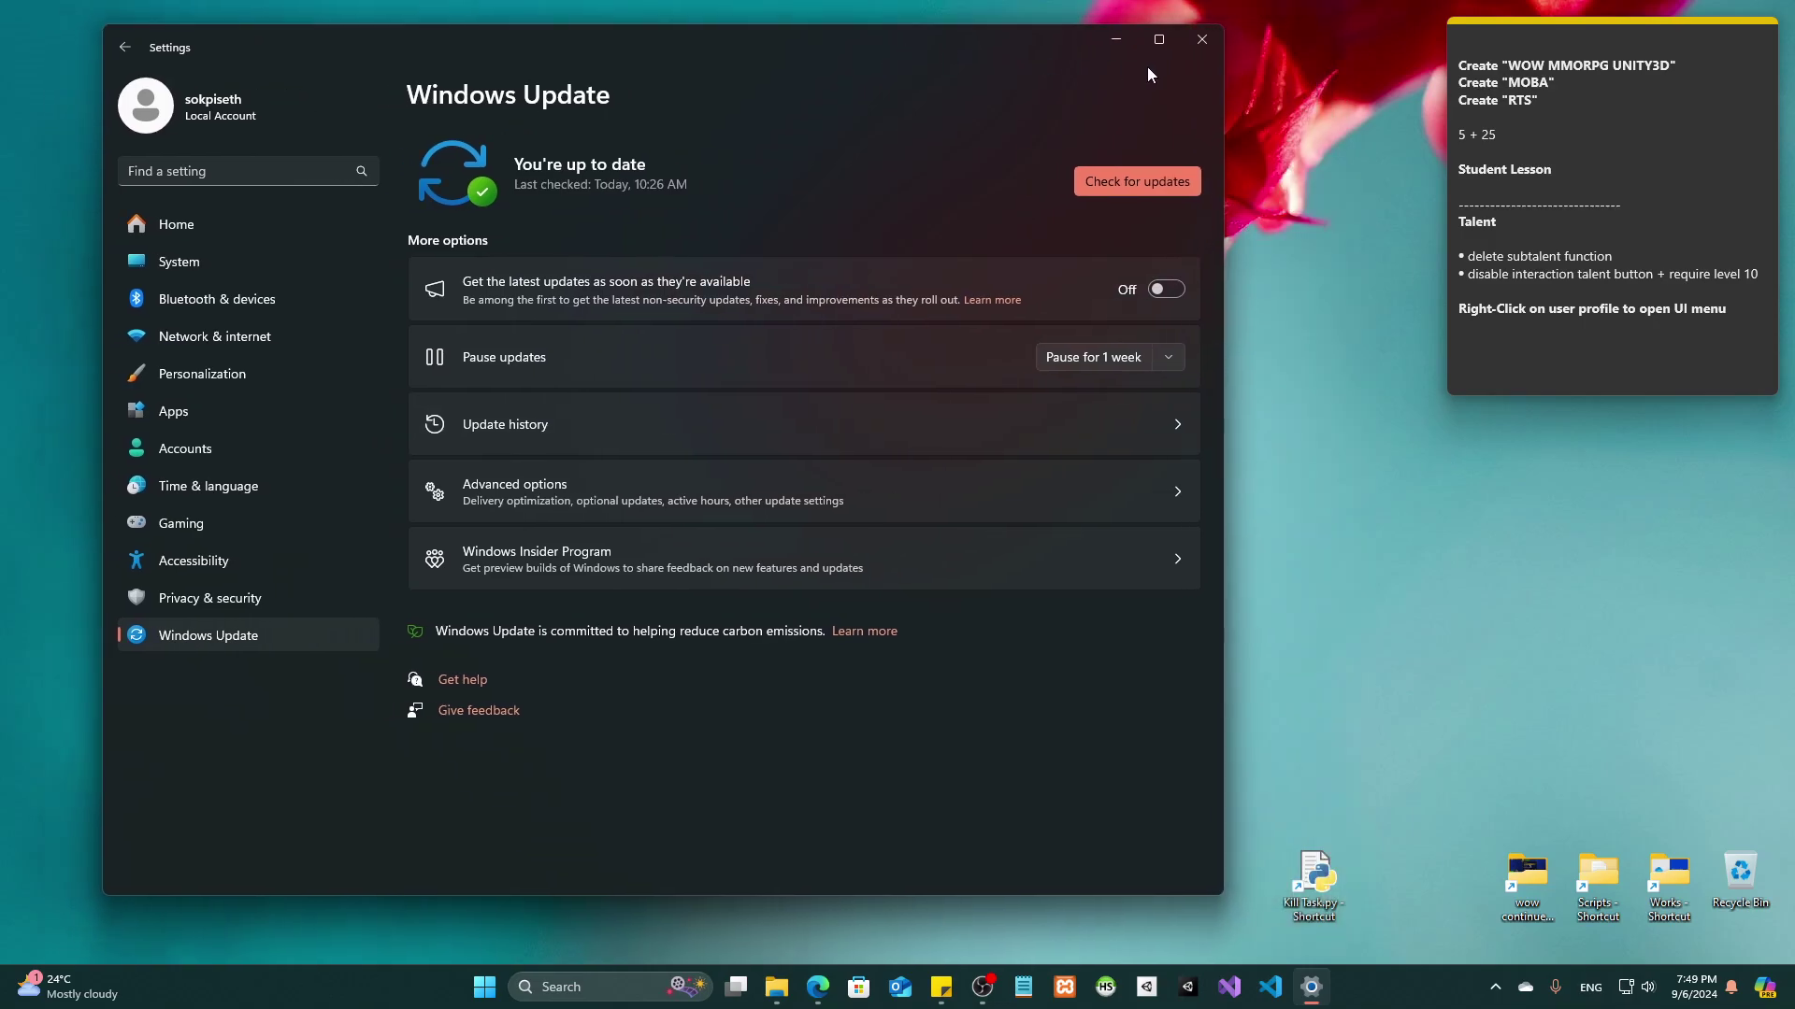